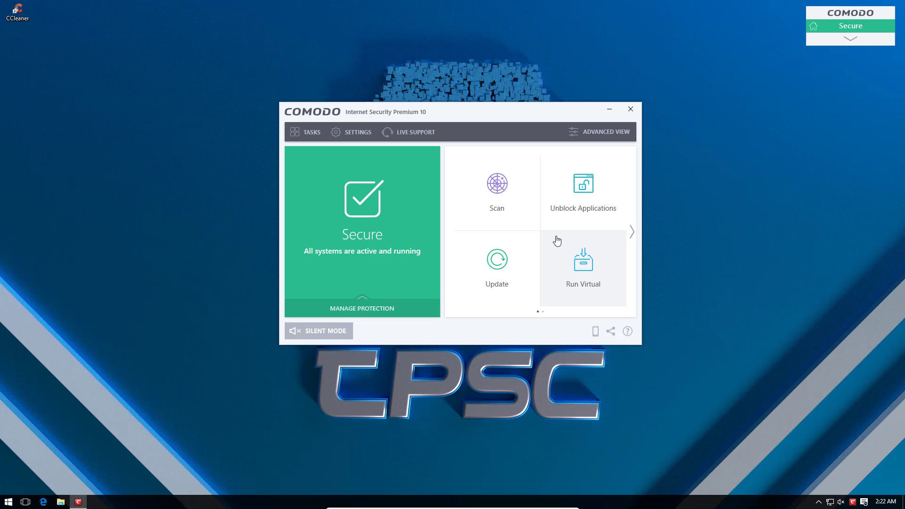
# Toggle the dashboard between detailed and simple views and review the protection components list
pyautogui.click(598, 135)
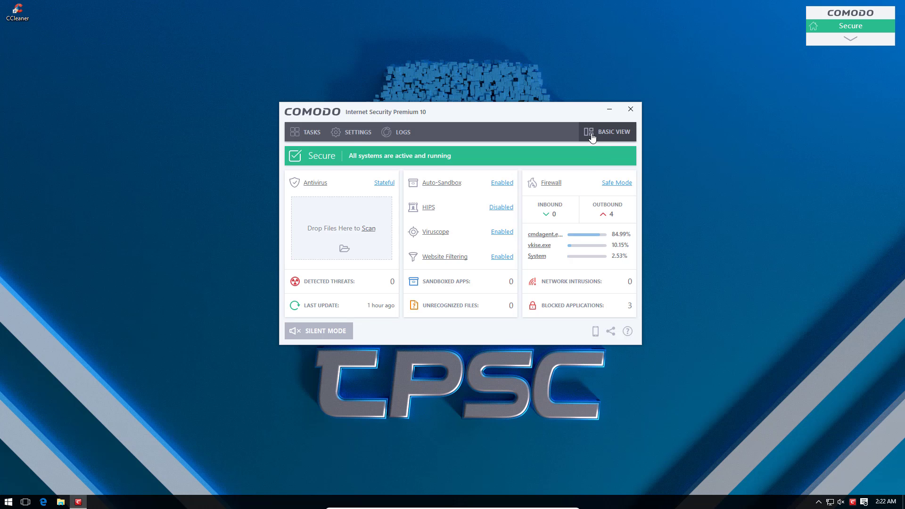
pyautogui.click(598, 133)
pyautogui.click(350, 309)
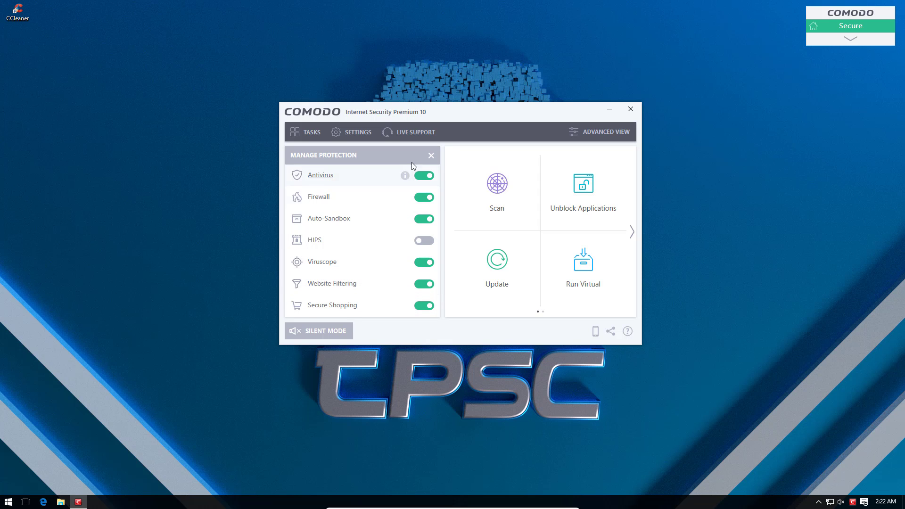
pyautogui.click(431, 155)
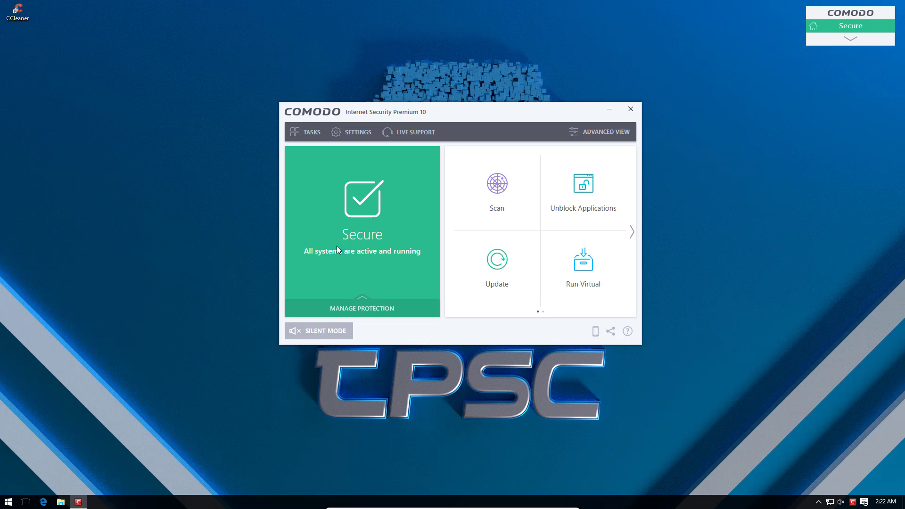
# Launch Secure Shopping, postpone the browser setup prompt, then close the private browser and all its tabs
pyautogui.click(631, 230)
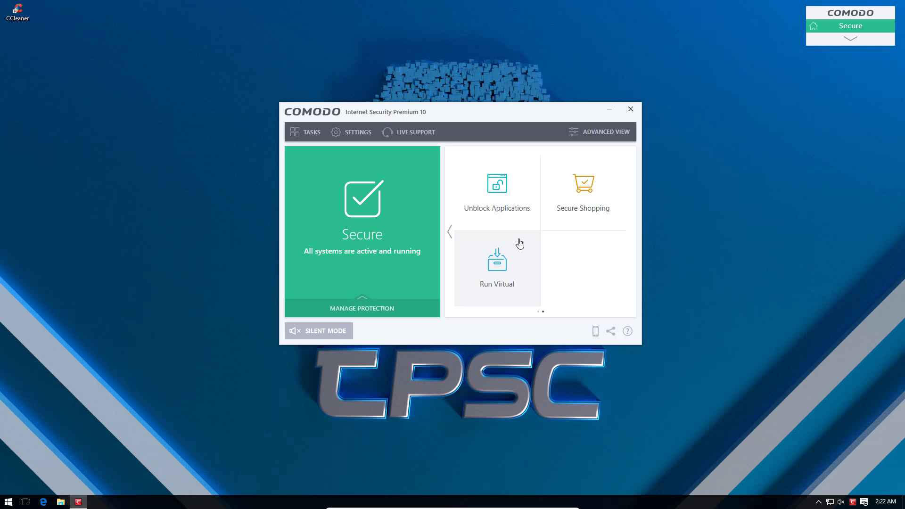
pyautogui.click(576, 212)
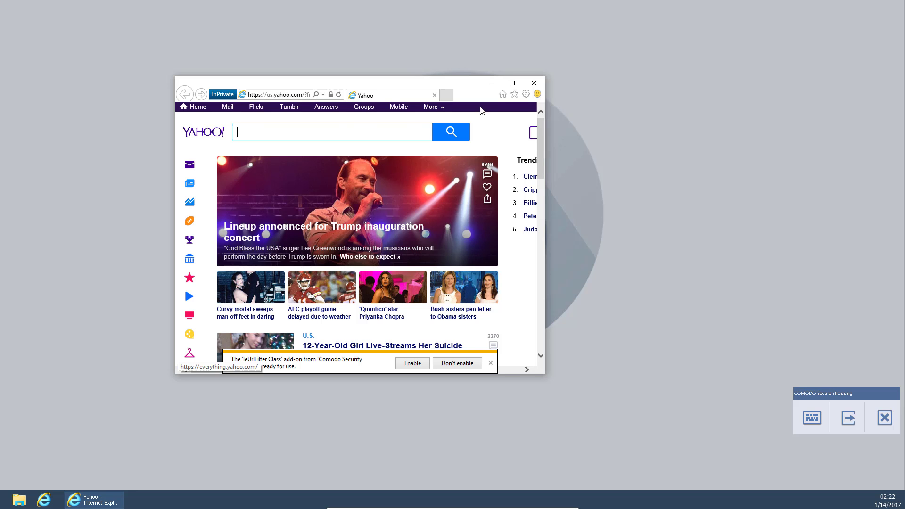
pyautogui.click(472, 293)
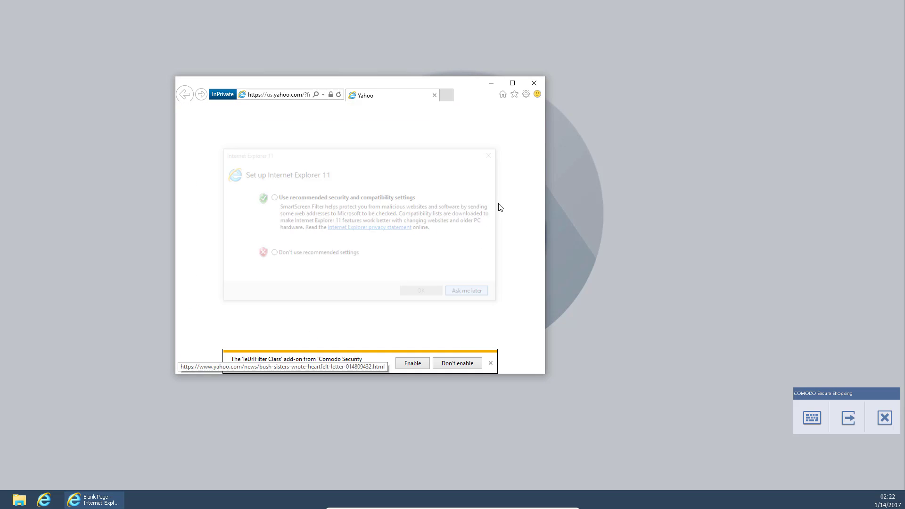
pyautogui.click(530, 81)
pyautogui.click(342, 236)
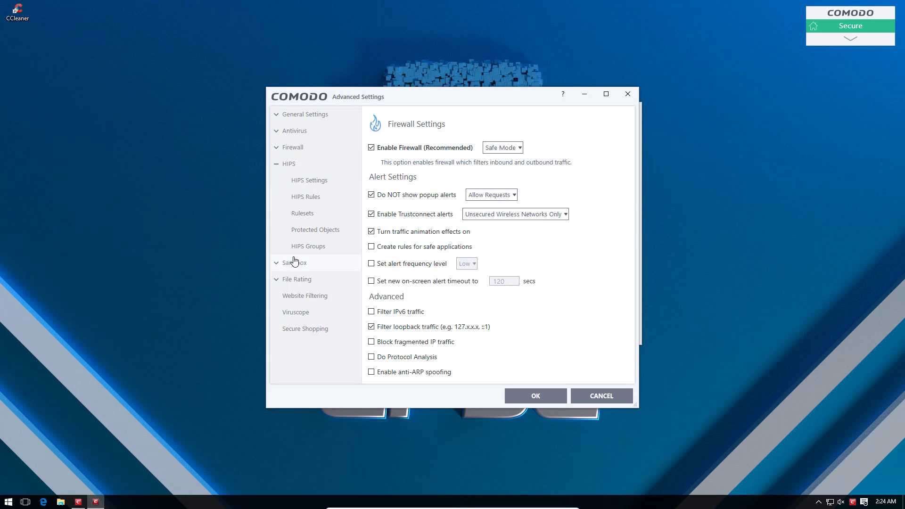
# Browse the HIPS, Viruscope, File Rating, Sandbox and Auto-Sandbox pages in Advanced Settings
pyautogui.click(313, 183)
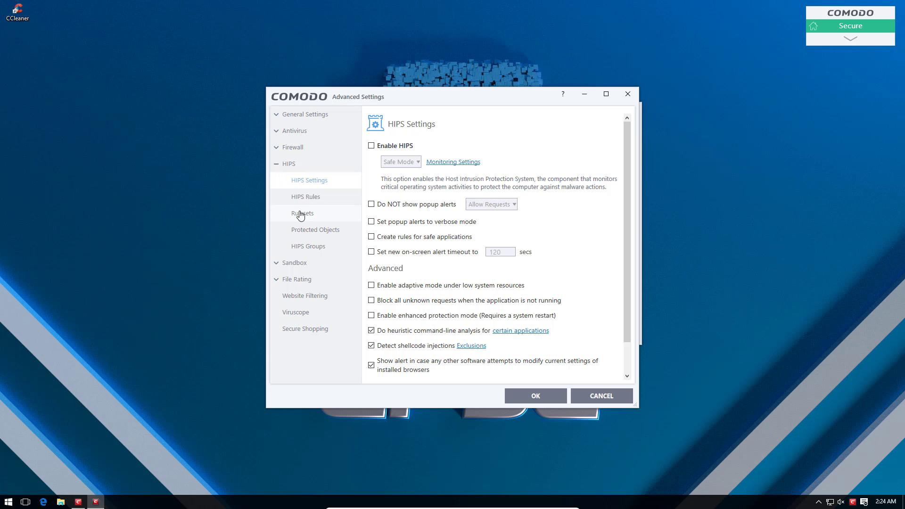
pyautogui.click(294, 262)
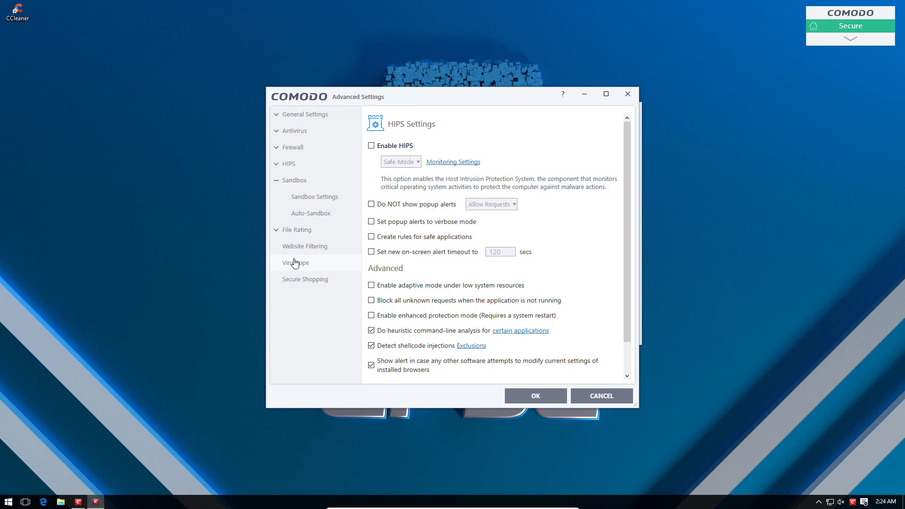
pyautogui.click(295, 231)
pyautogui.click(295, 313)
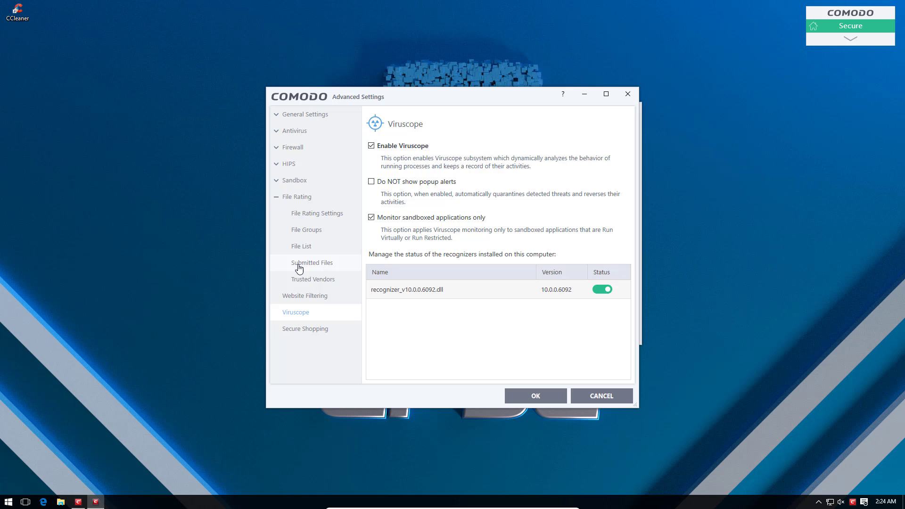
pyautogui.click(317, 213)
pyautogui.click(319, 186)
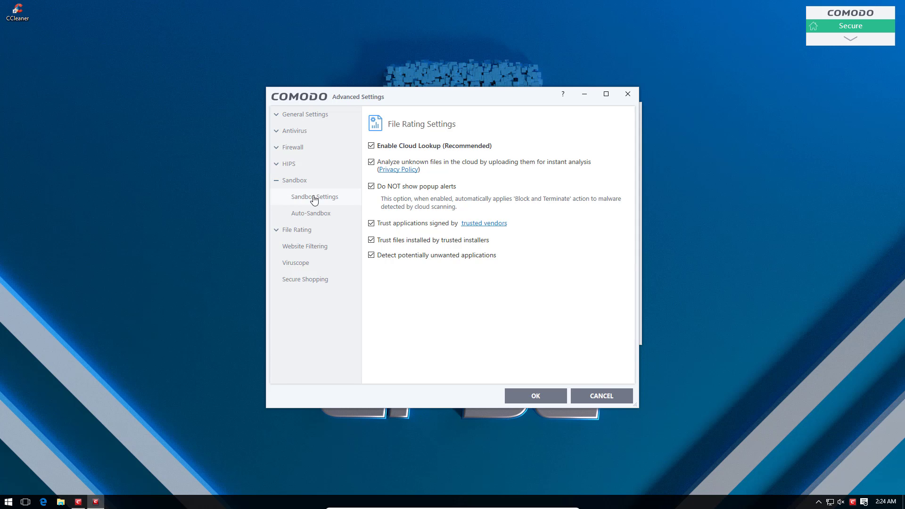
pyautogui.click(313, 197)
pyautogui.click(332, 220)
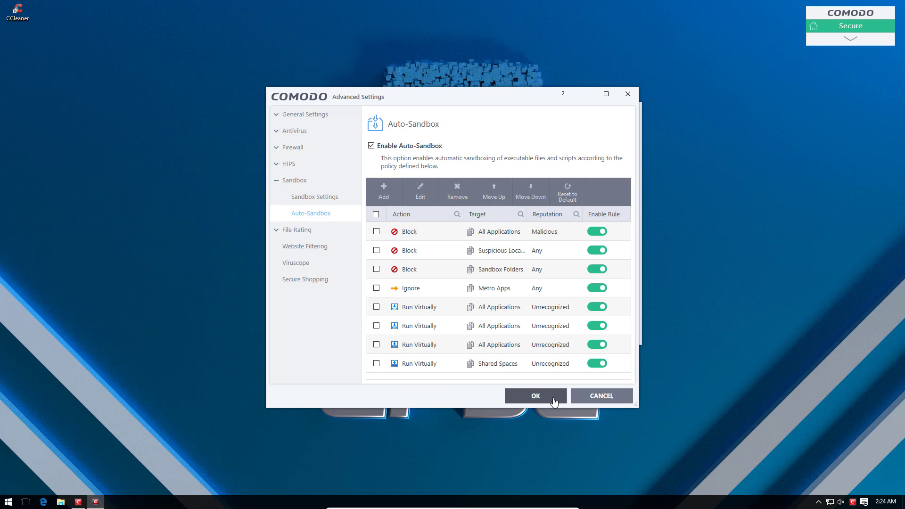
# Cancel Advanced Settings, run the update check until everything is up to date, then close the main window
pyautogui.click(587, 397)
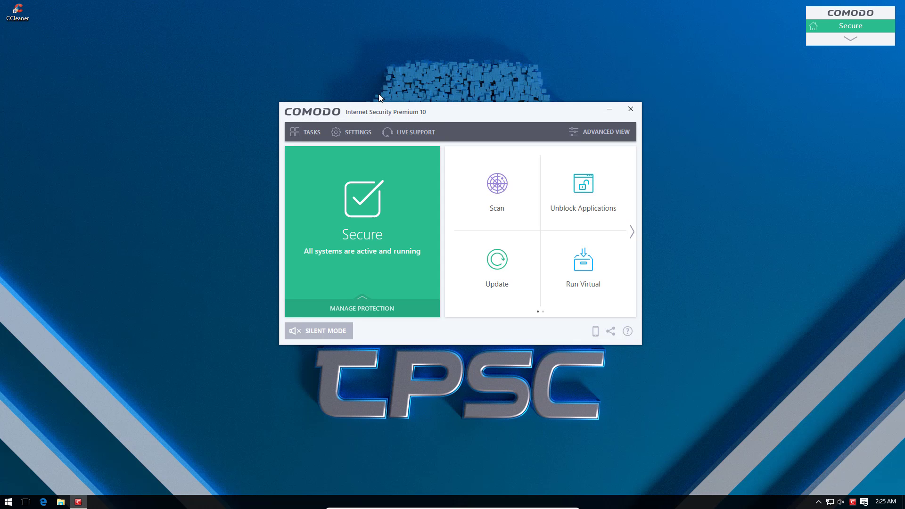
pyautogui.moveTo(386, 113); pyautogui.dragTo(419, 115)
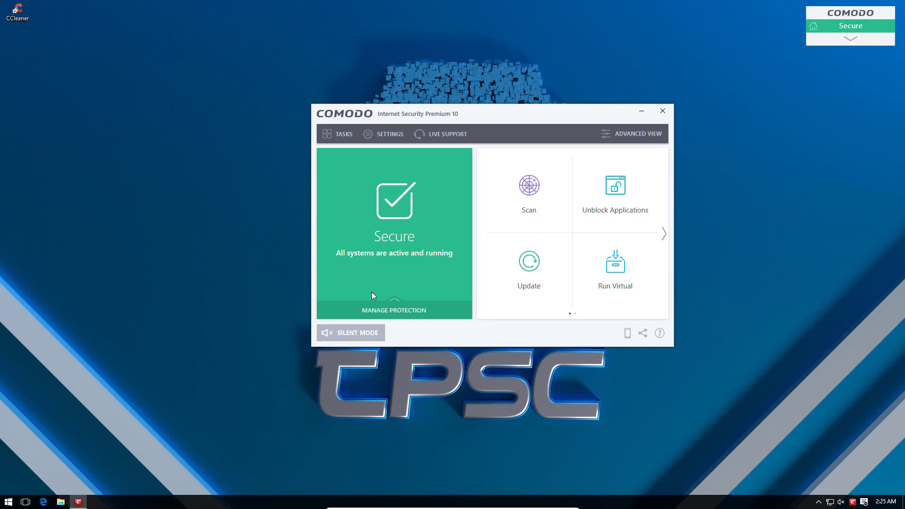
pyautogui.click(503, 289)
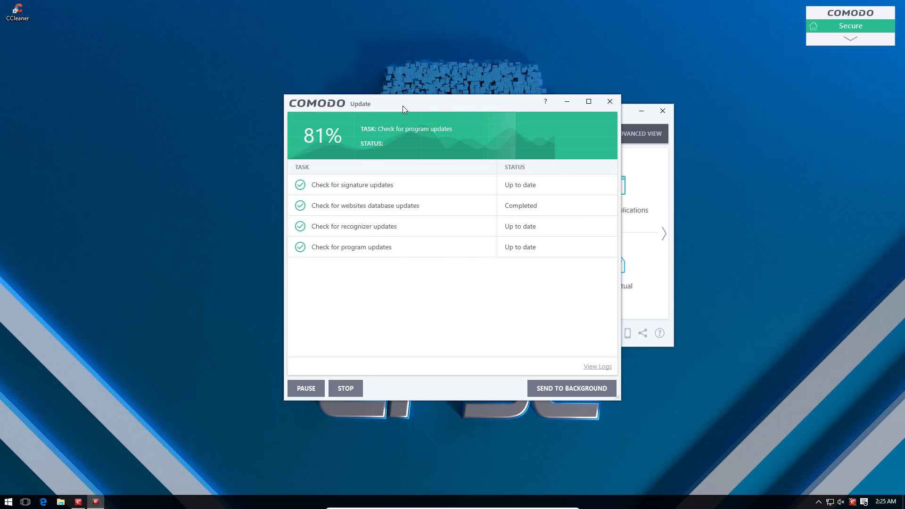
pyautogui.click(393, 398)
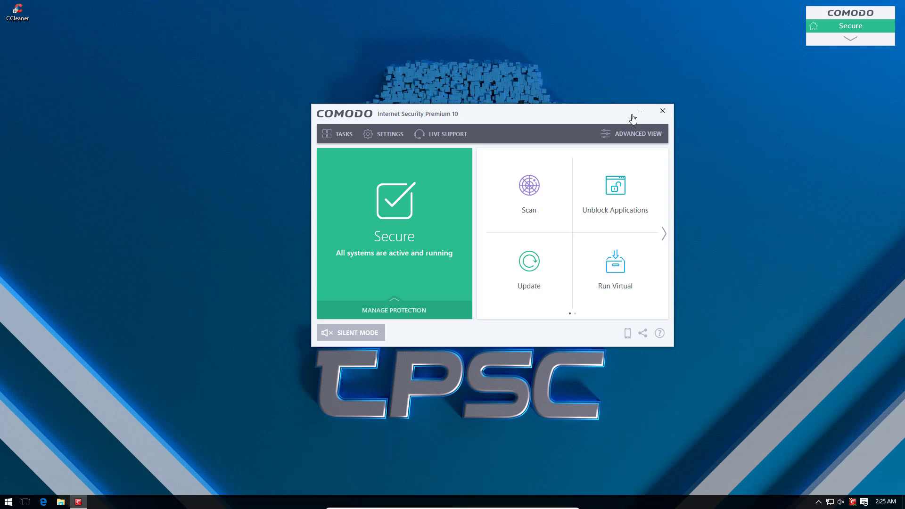
pyautogui.click(664, 113)
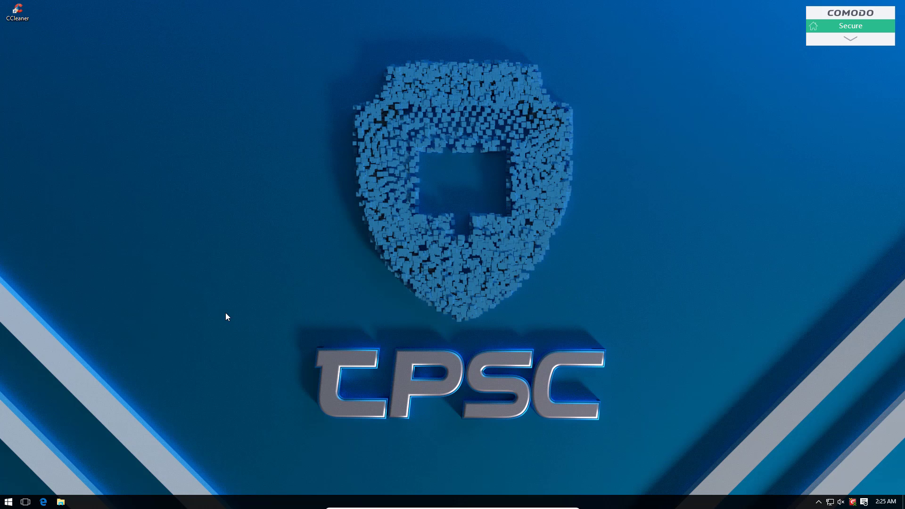
# Open Edge on a new tab and select the first link, nethost.exe, in the Malware Links Notepad
pyautogui.click(43, 502)
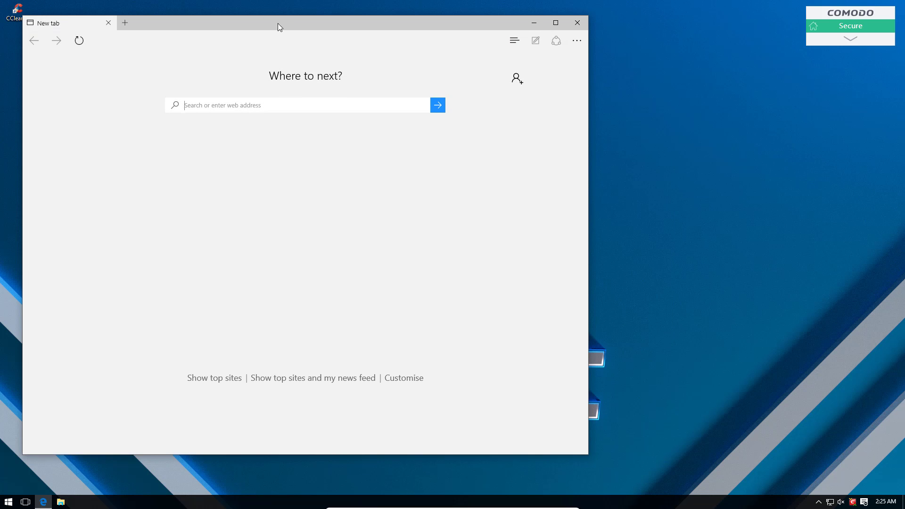
pyautogui.moveTo(278, 24); pyautogui.dragTo(339, 33)
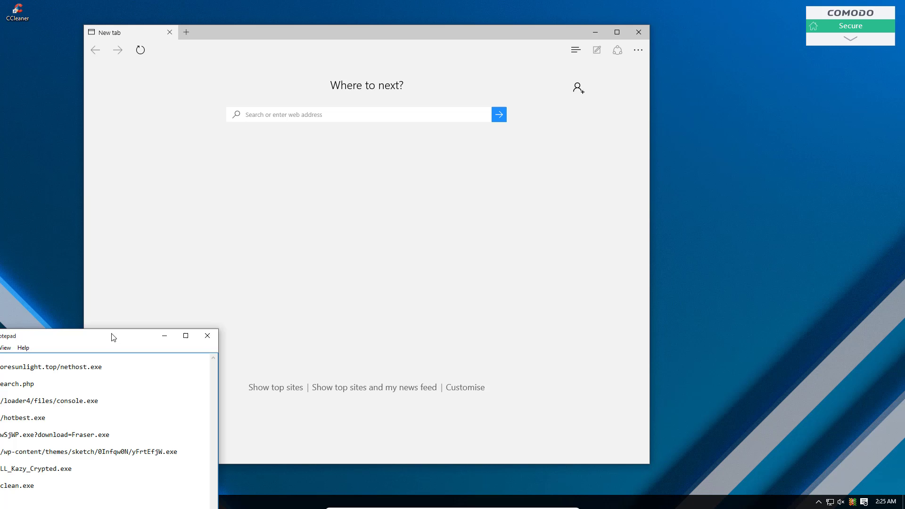
pyautogui.moveTo(113, 336); pyautogui.dragTo(198, 225)
pyautogui.moveTo(257, 254); pyautogui.dragTo(253, 246)
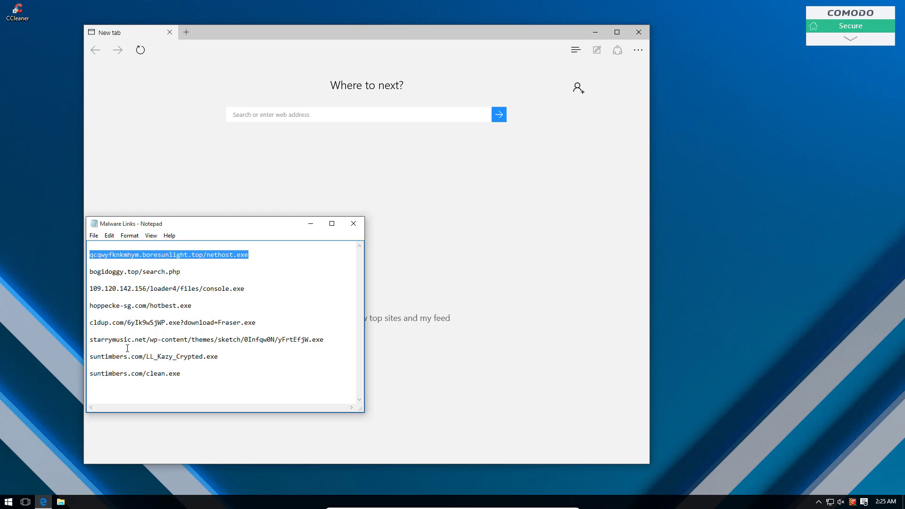
pyautogui.moveTo(222, 224); pyautogui.dragTo(0, 314)
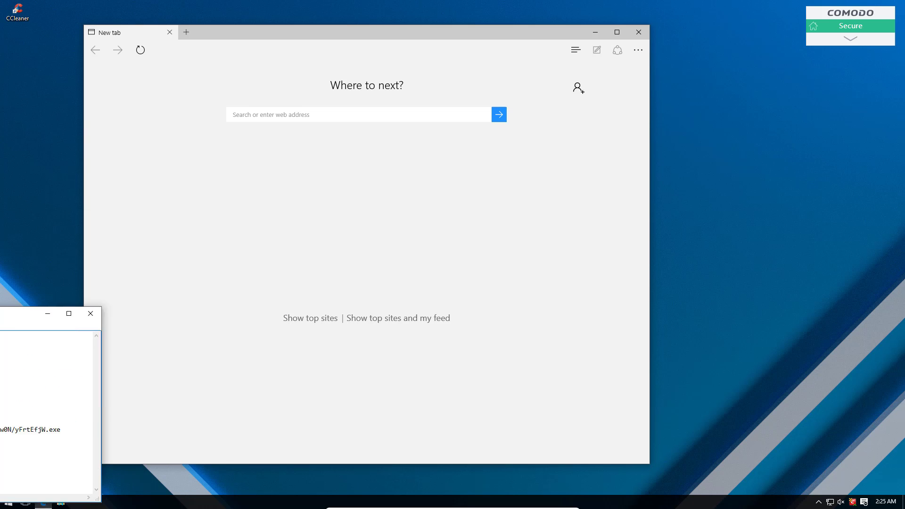
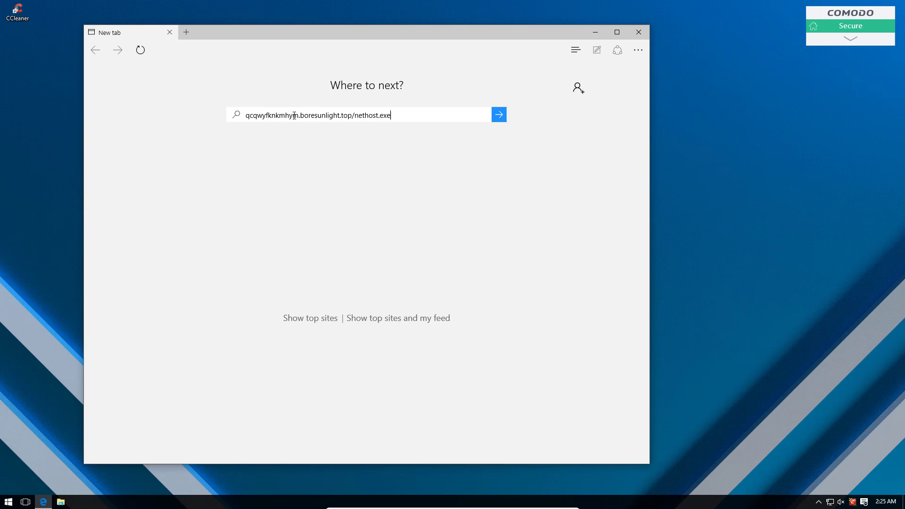
# Download the sample file from the bogidoggy.top address and open the downloaded file
pyautogui.press('Return')
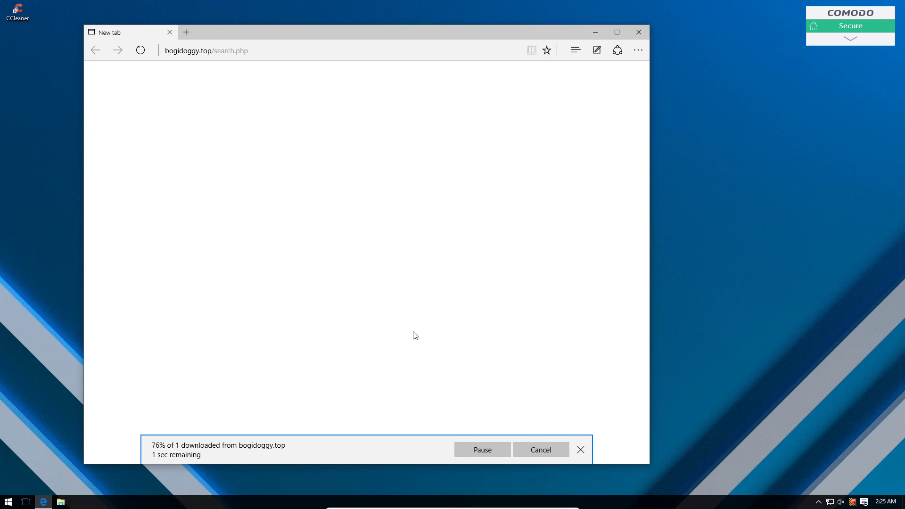
pyautogui.click(477, 452)
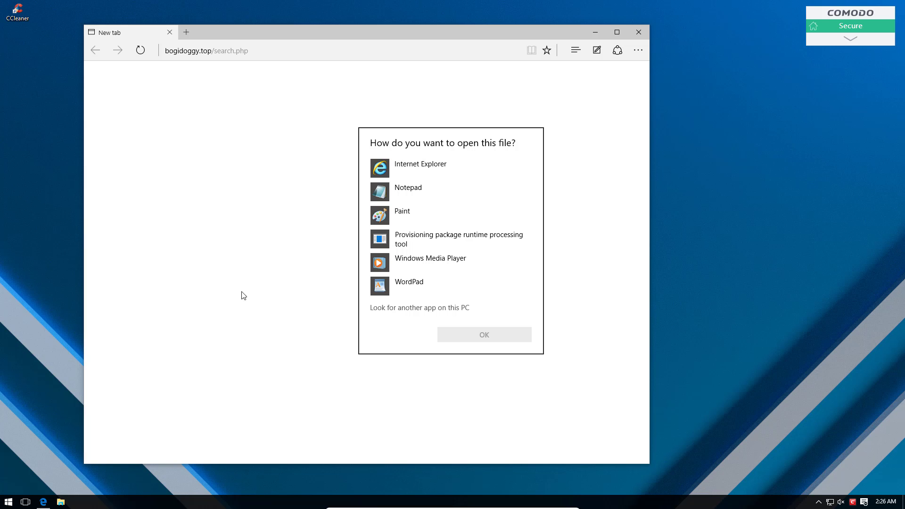
# Dismiss the open-with prompt and browse to the Downloads folder in File Explorer
pyautogui.click(243, 354)
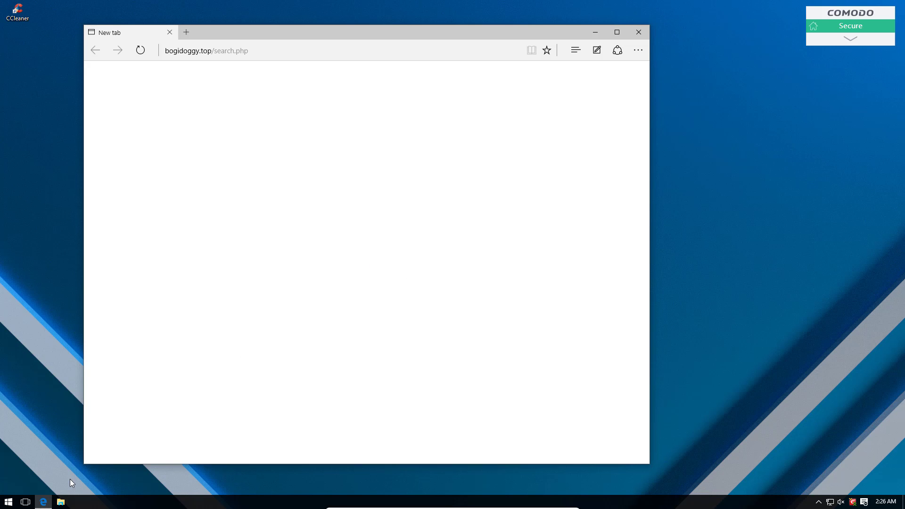
pyautogui.click(60, 501)
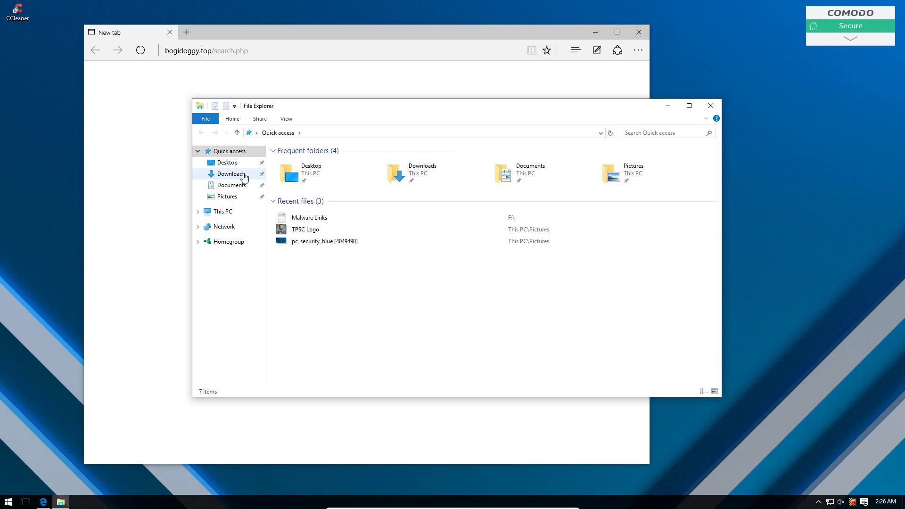
pyautogui.click(232, 174)
# Rename the downloaded file '1' to '1.exe'
pyautogui.click(291, 164)
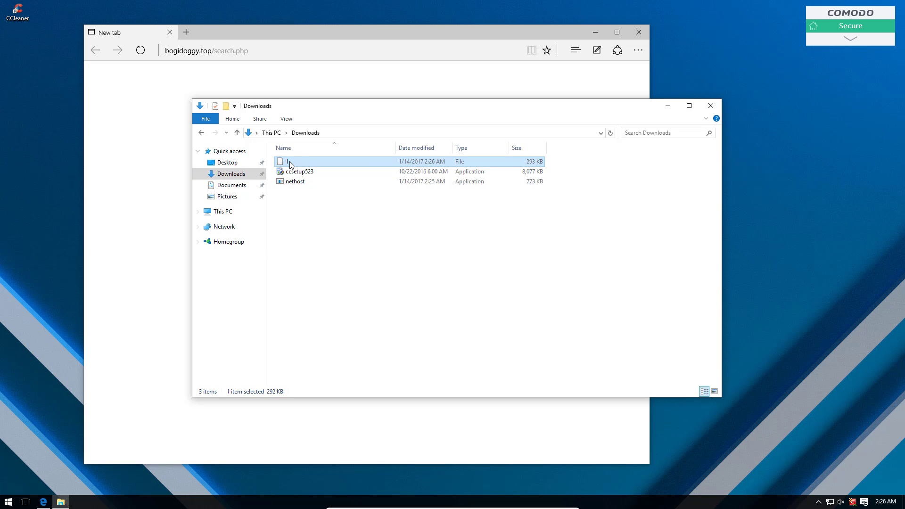
pyautogui.click(291, 164)
pyautogui.write('.exe')
pyautogui.press('Return')
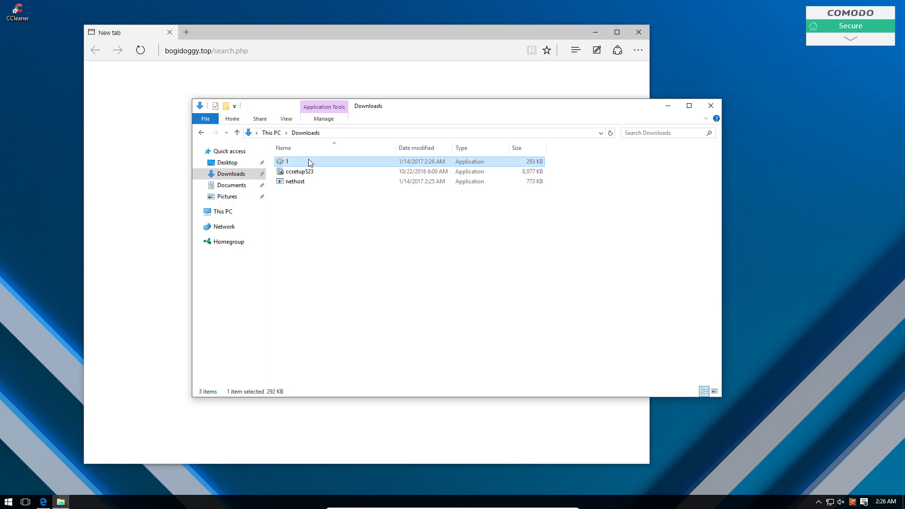
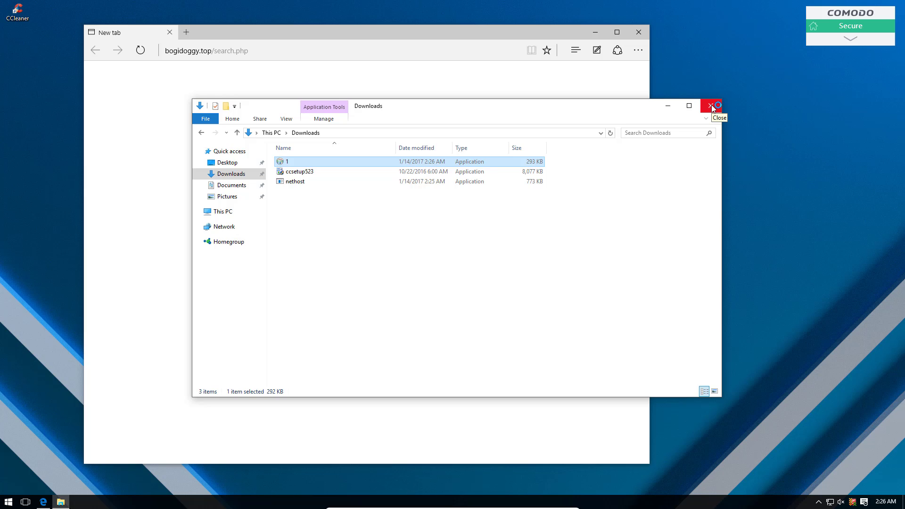
# Close the Downloads File Explorer window so only the blank bogidoggy.top page in Edge remains
pyautogui.click(712, 106)
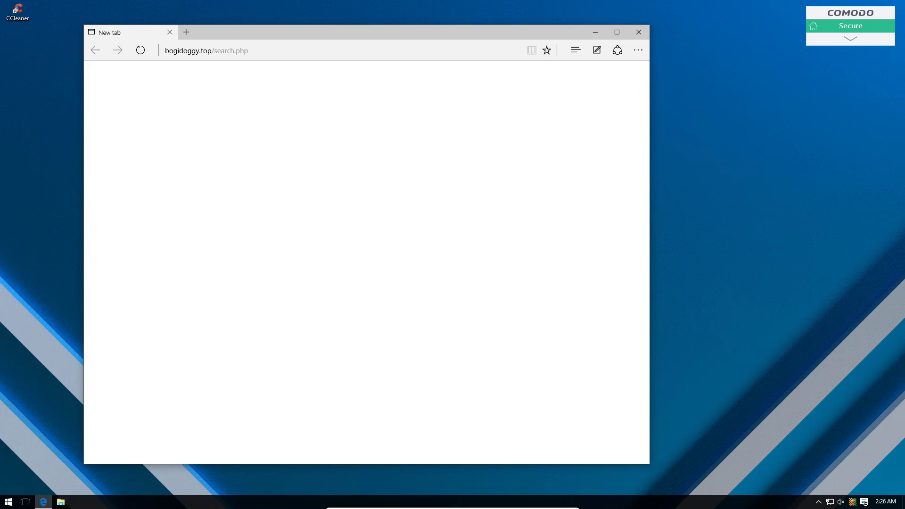
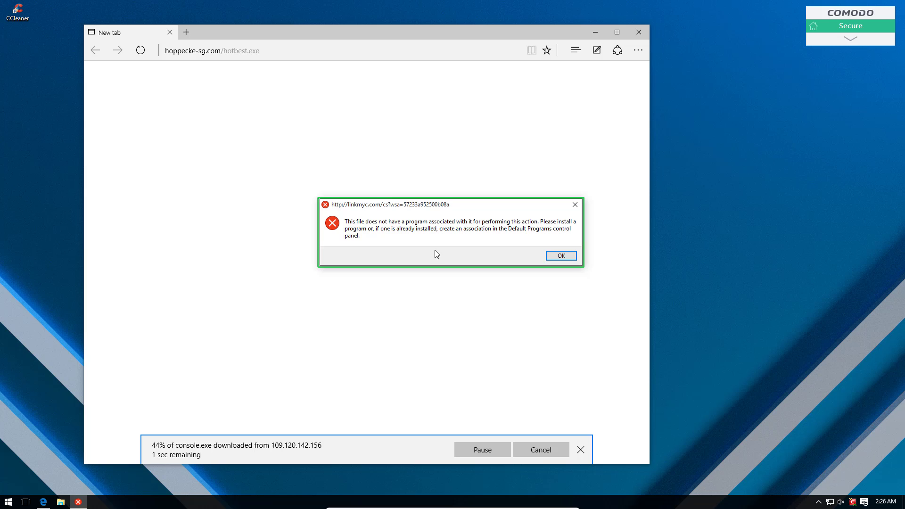
# Dismiss the file-association error and load cldup.com/6ylk9wSjWP.exe?download=Fraser.exe
pyautogui.click(559, 254)
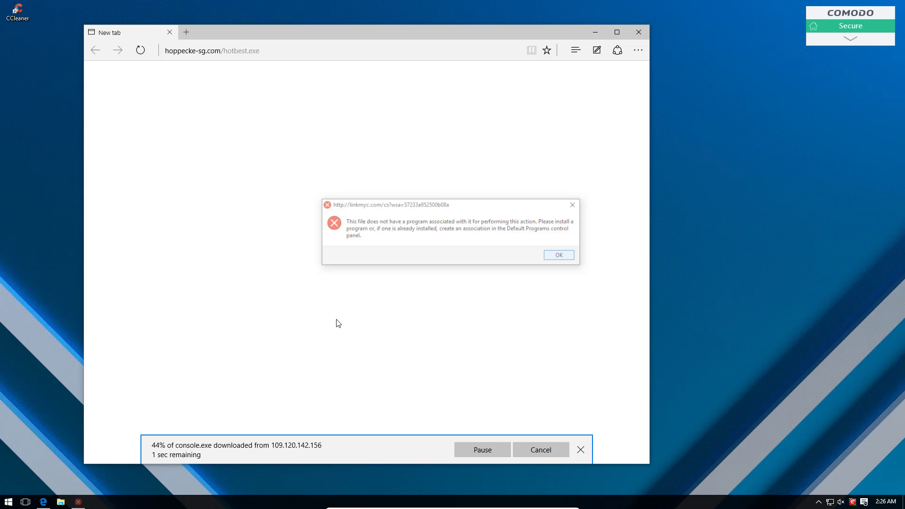
pyautogui.click(274, 52)
pyautogui.write('cldup.com/6ylk9wSjWP.exe?download=Fraser.exe')
pyautogui.press('Return')
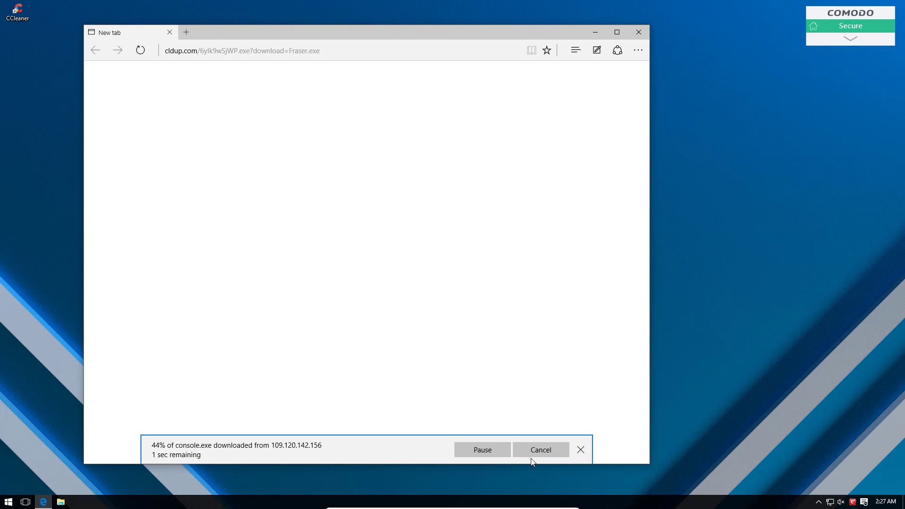
# Dismiss the console.exe download bar, reload the Fraser.exe link, and close the tab
pyautogui.click(582, 451)
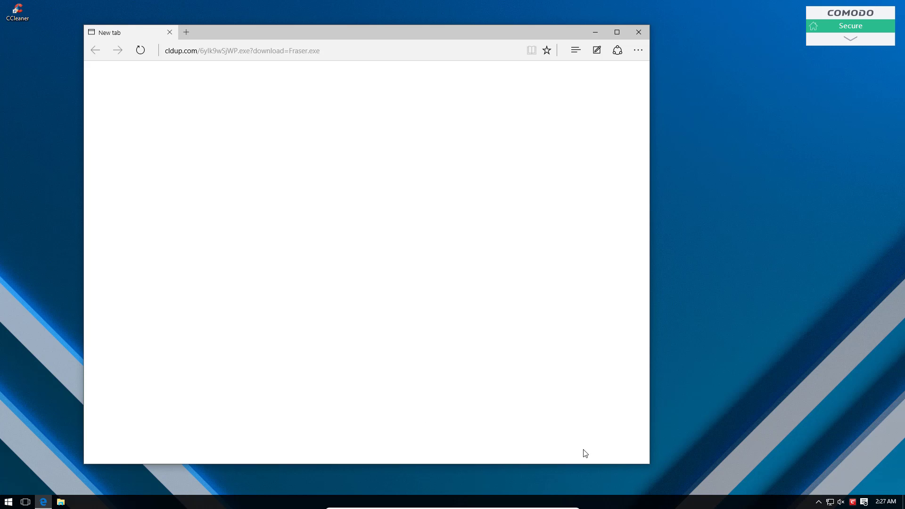
pyautogui.click(230, 55)
pyautogui.press('Return')
pyautogui.click(639, 32)
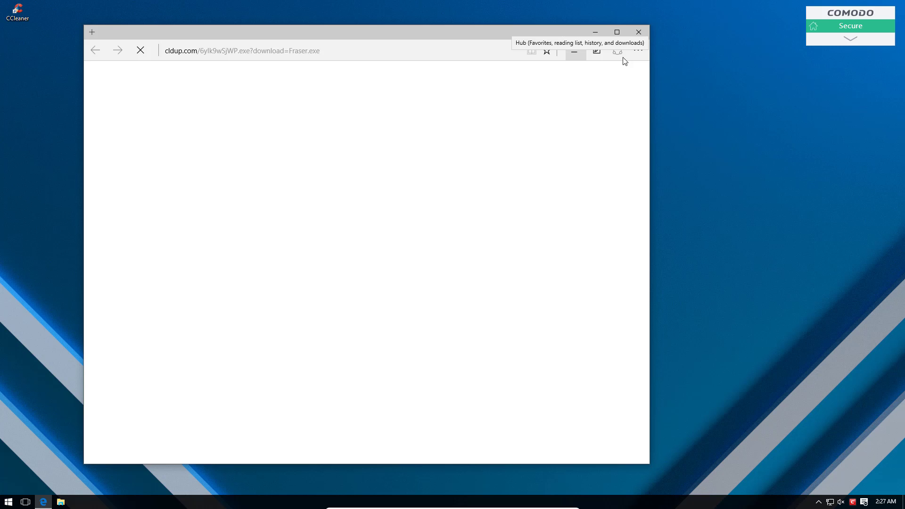
# Close Edge, decline GeekBuddy's help offer, and clean the detected console.exe with Comodo
pyautogui.click(638, 32)
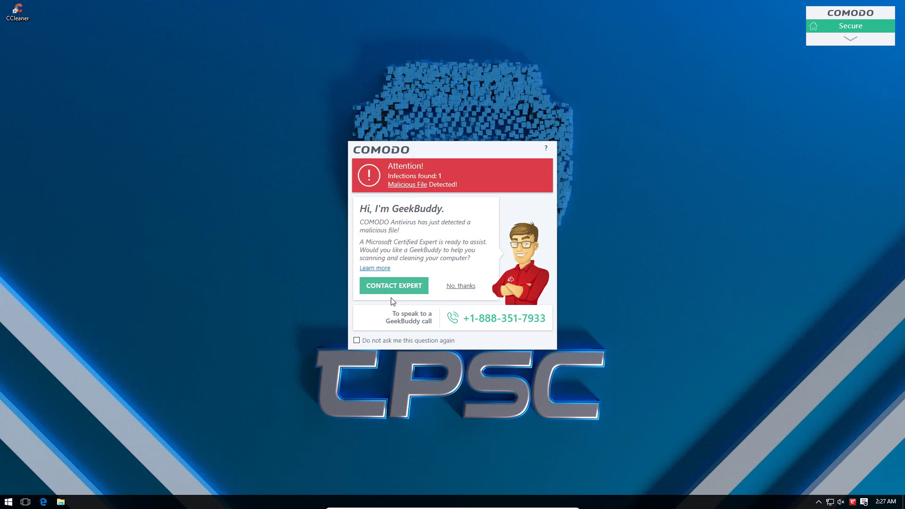
pyautogui.moveTo(415, 151); pyautogui.dragTo(480, 151)
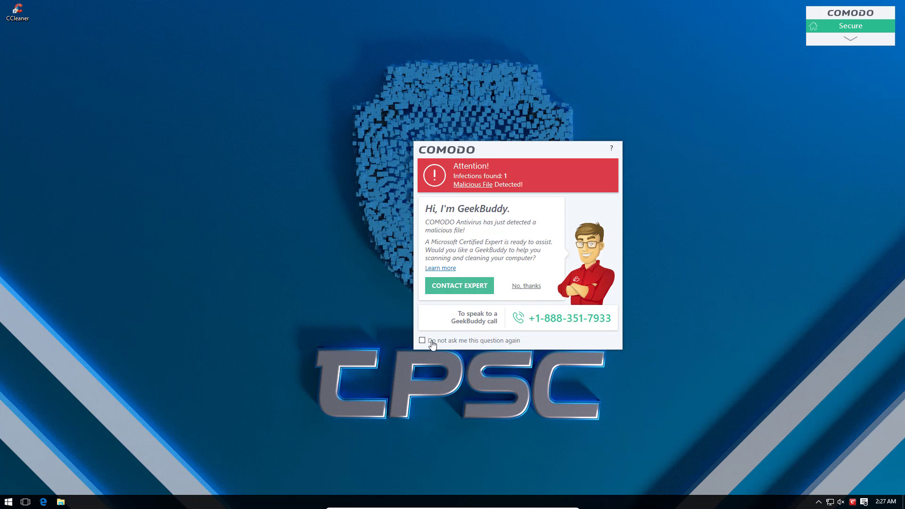
pyautogui.click(537, 287)
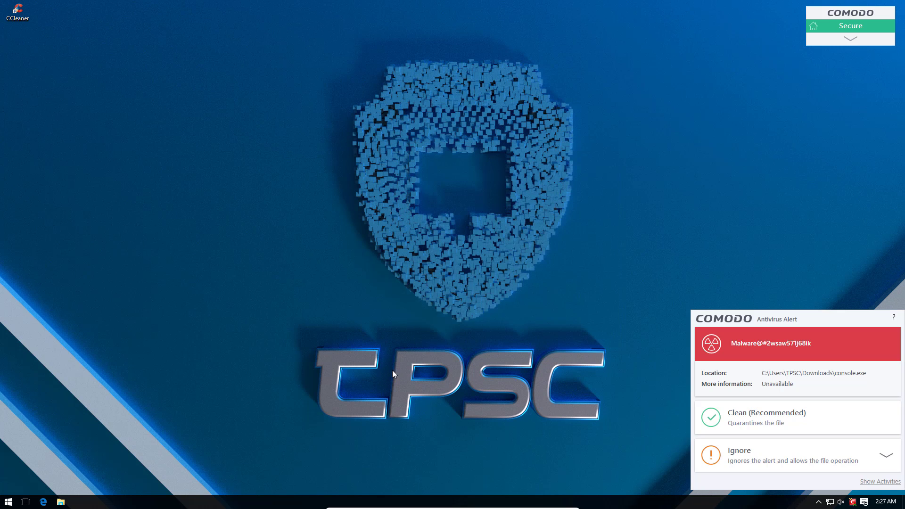
pyautogui.click(760, 419)
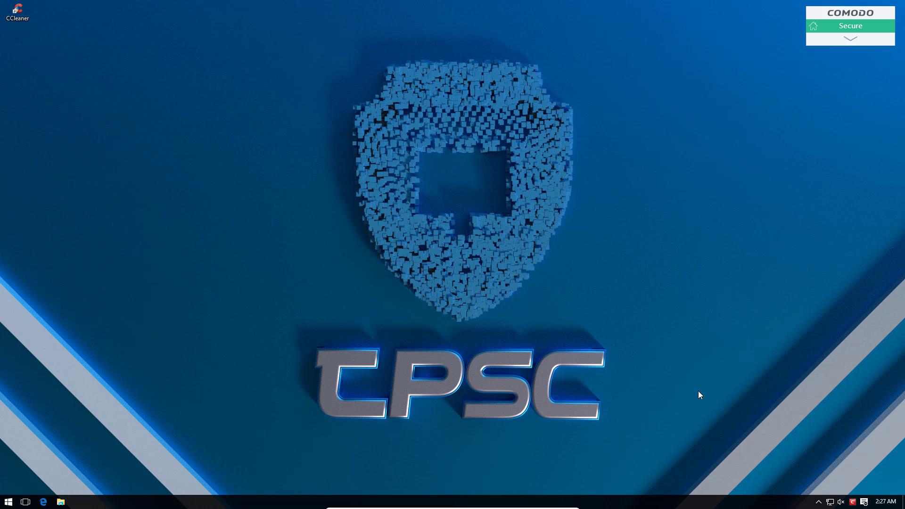
# Reopen Edge, revisit the hoppecke-sg.com/hotbest.exe download and run it despite the unverified publisher
pyautogui.click(43, 502)
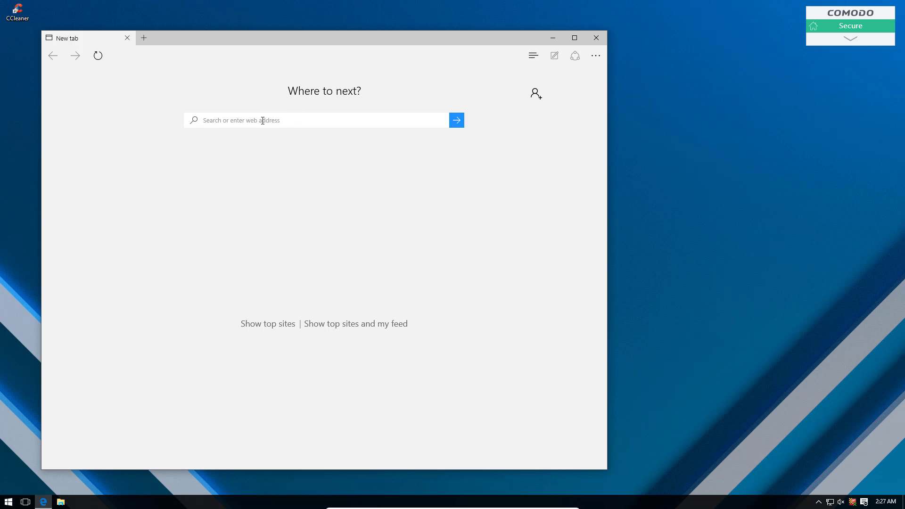
pyautogui.write('v')
pyautogui.press('Return')
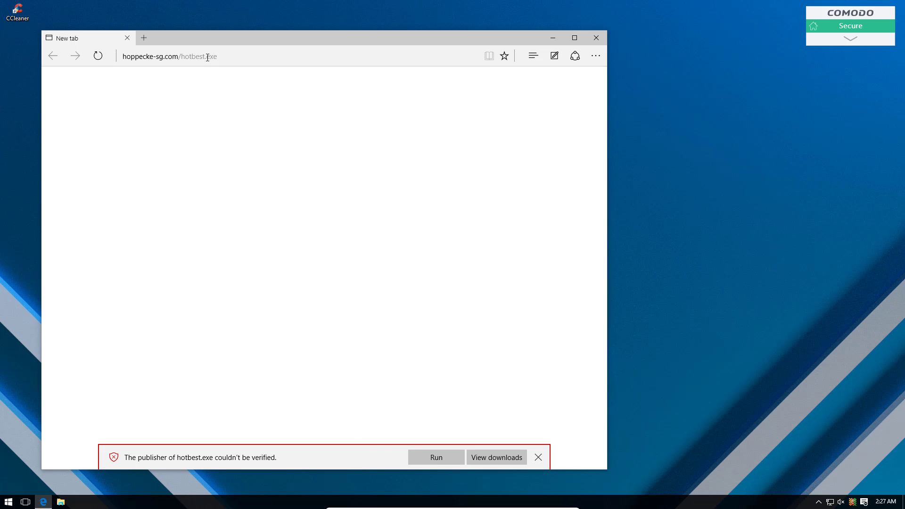
pyautogui.click(430, 455)
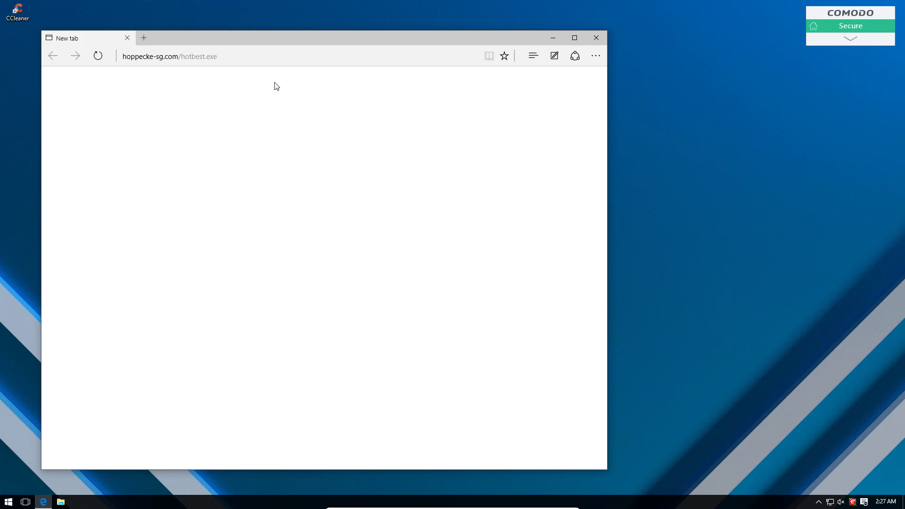
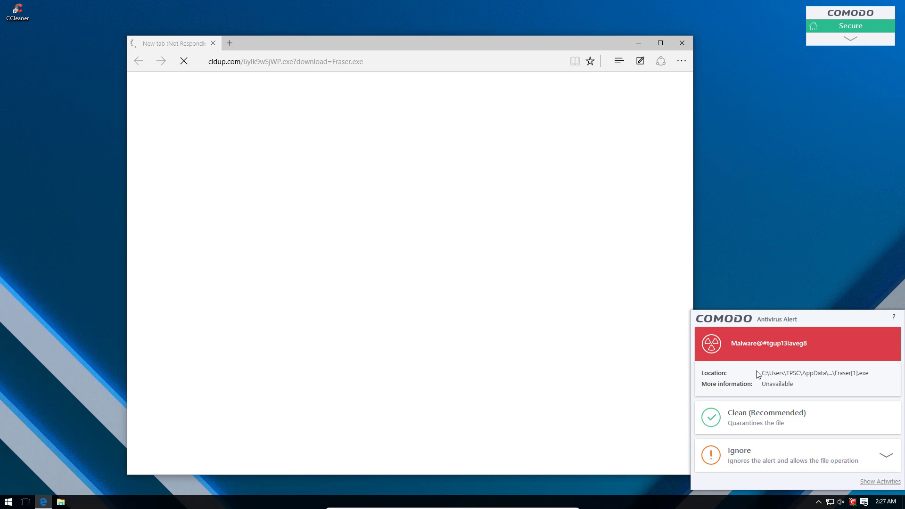
# Clean both Fraser.exe malware alerts with Clean (Recommended) and postpone the restart
pyautogui.click(743, 417)
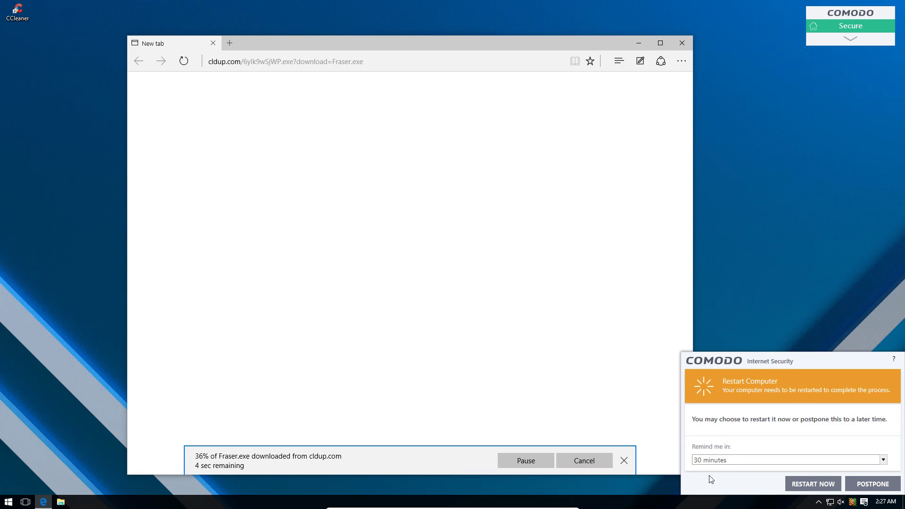
pyautogui.click(853, 481)
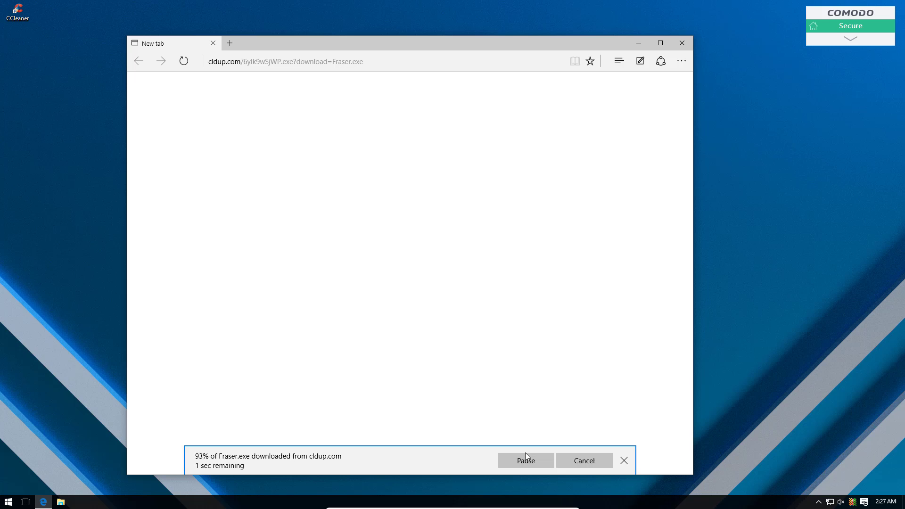
pyautogui.click(760, 425)
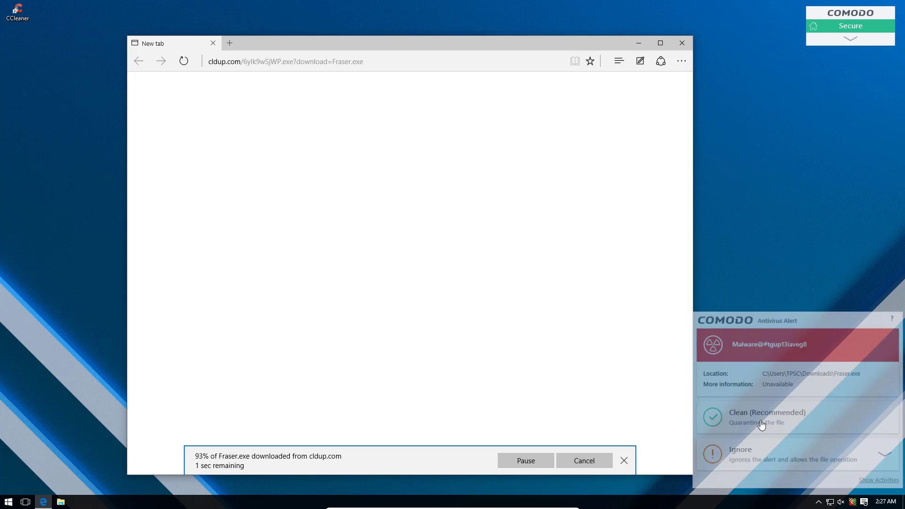
# Dismiss the failed-download bar and load the starrymusic.net download link in Edge
pyautogui.click(623, 462)
pyautogui.click(337, 61)
pyautogui.write('starrymusic.net/wp-content/themes/sketch/0Infqw0N/yFrtEfjW.exe')
pyautogui.press('Return')
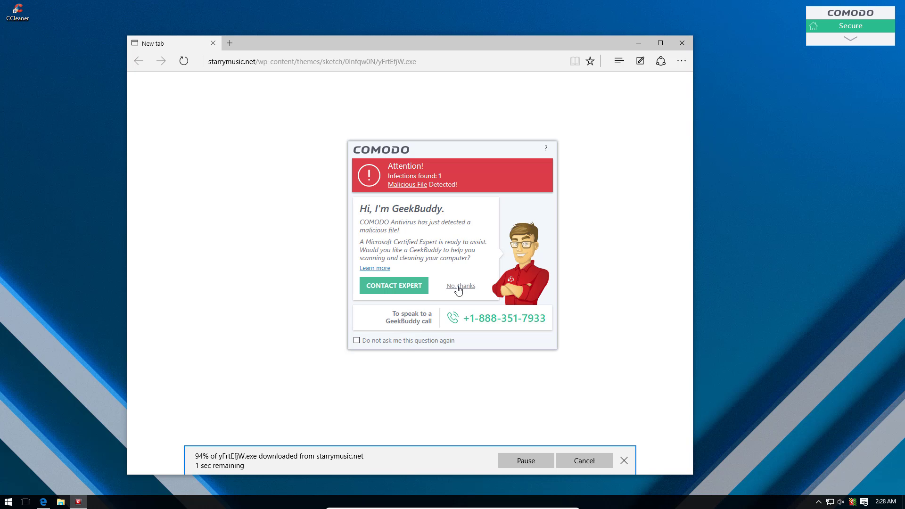
# Decline GeekBuddy help with 'Do not ask again' and clean the detected yFrtEfjW.exe
pyautogui.click(359, 343)
pyautogui.click(461, 286)
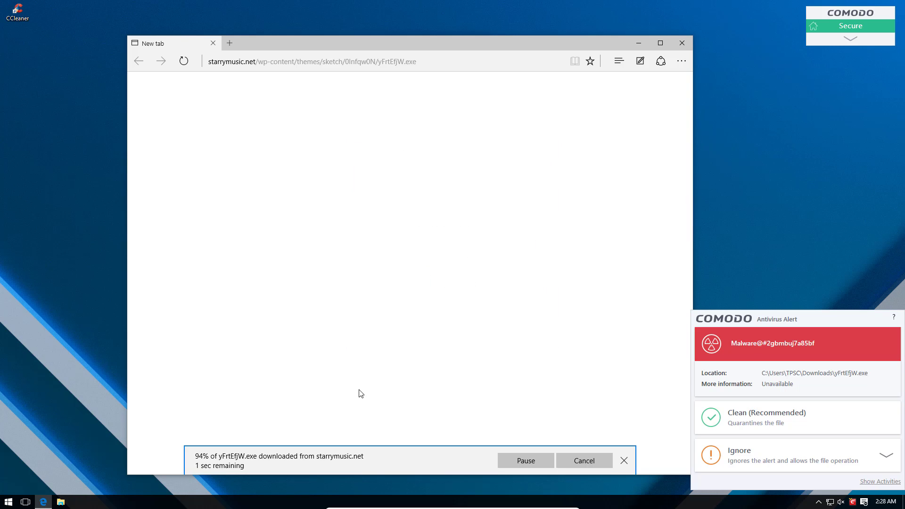
pyautogui.click(752, 419)
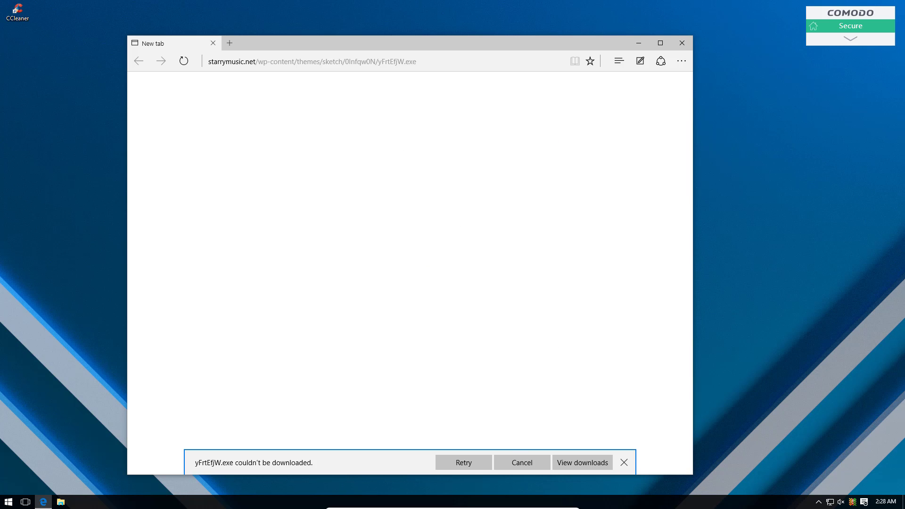
# Load the suntimbers.com LL_Kazy_Crypted.exe link and clean the resulting Comodo malware alert
pyautogui.click(309, 62)
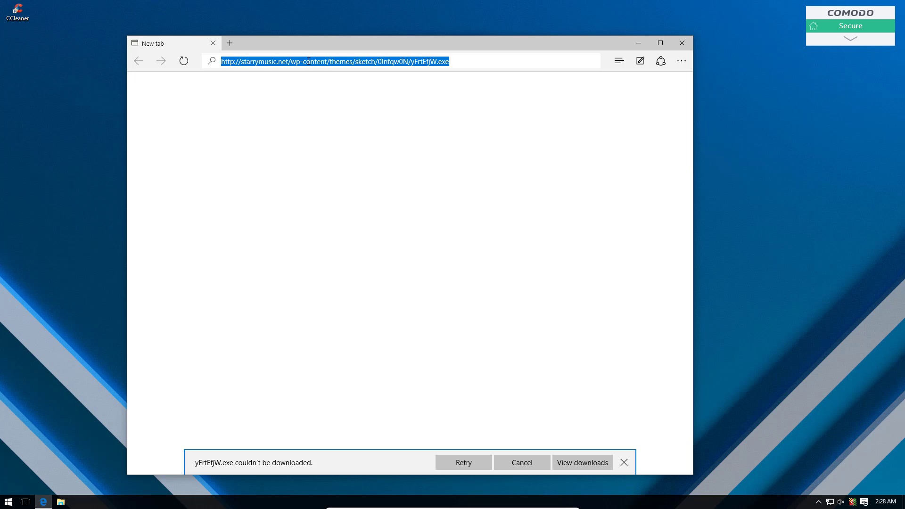
pyautogui.write('suntimbers.com/LL_Kazy_Crypted.exe')
pyautogui.press('Return')
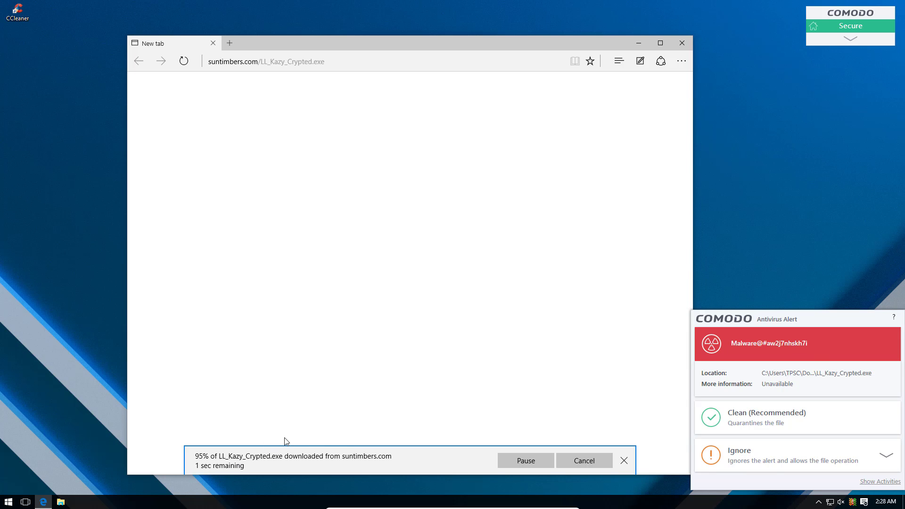
pyautogui.click(744, 423)
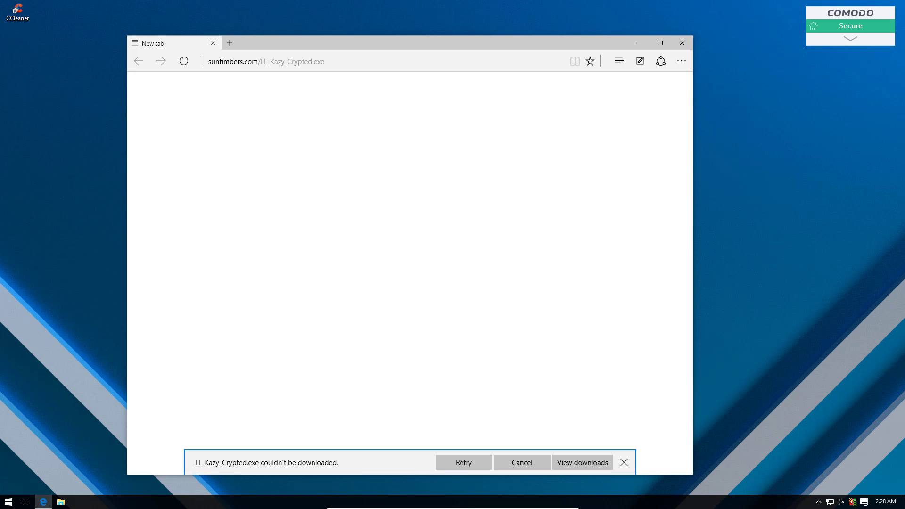
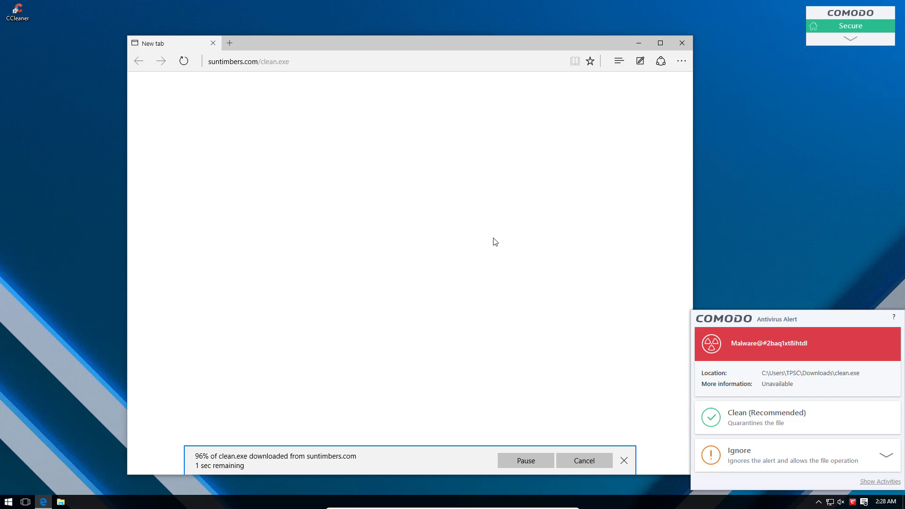
# Quarantine the flagged clean.exe download using Clean on the Comodo Antivirus Alert
pyautogui.click(738, 419)
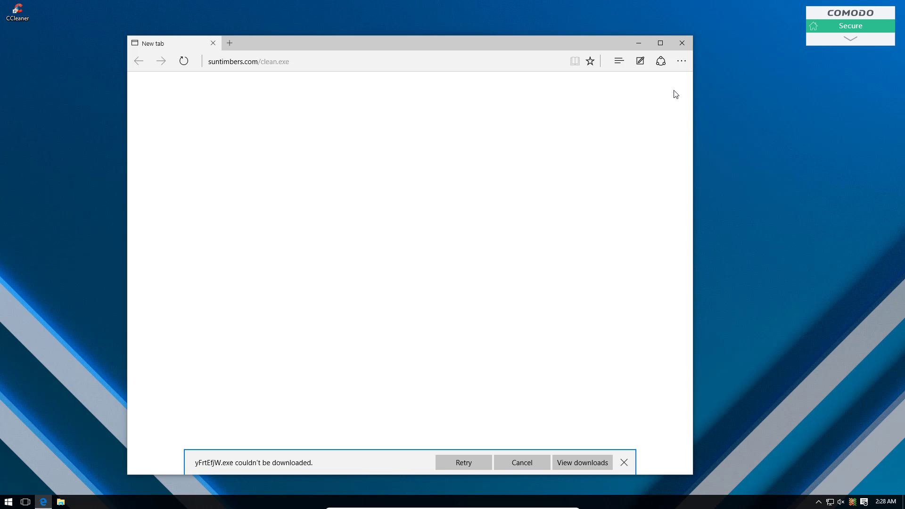
# Close Edge and launch Task Manager from the taskbar menu
pyautogui.click(682, 43)
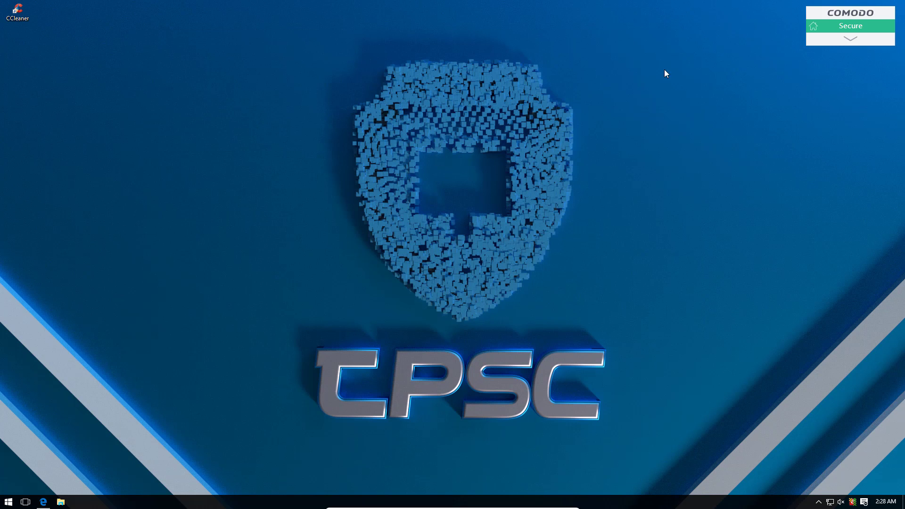
pyautogui.rightClick(772, 507)
pyautogui.click(778, 480)
# Review the process list: COMODO Internet Security, Task Manager and 23 background processes
pyautogui.moveTo(193, 118); pyautogui.dragTo(269, 115)
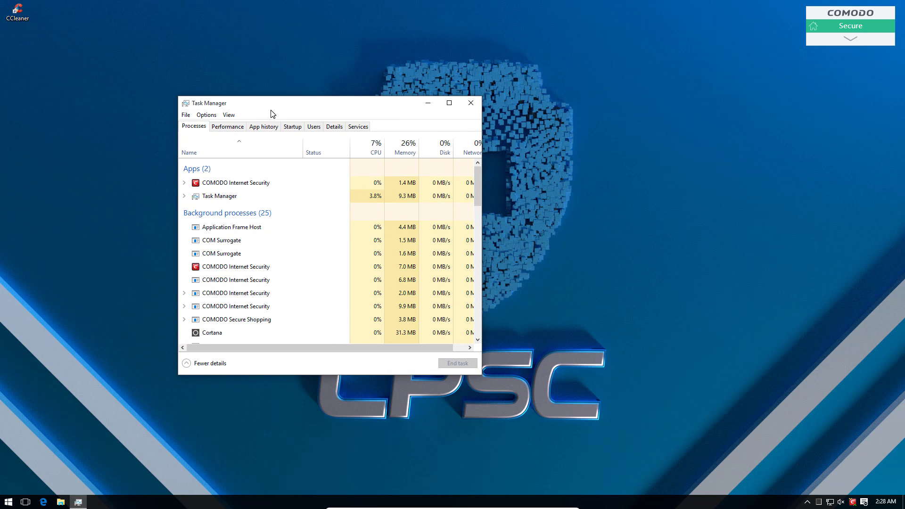
pyautogui.scroll(-3, 238, 225)
pyautogui.scroll(-1, 238, 225)
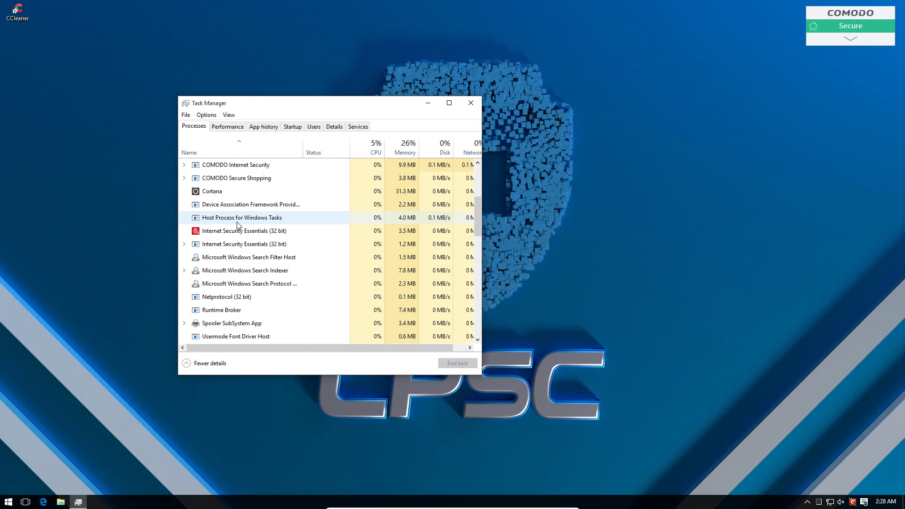
pyautogui.scroll(-4, 238, 225)
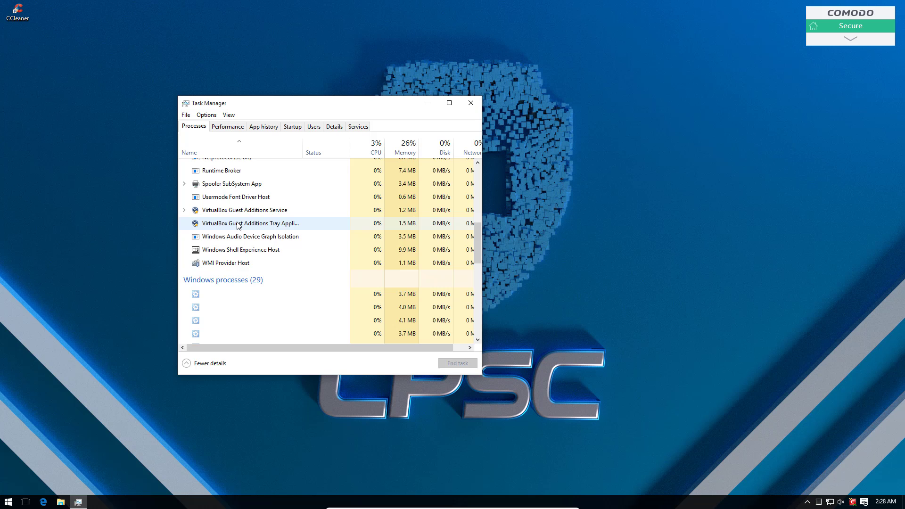
pyautogui.scroll(-3, 238, 226)
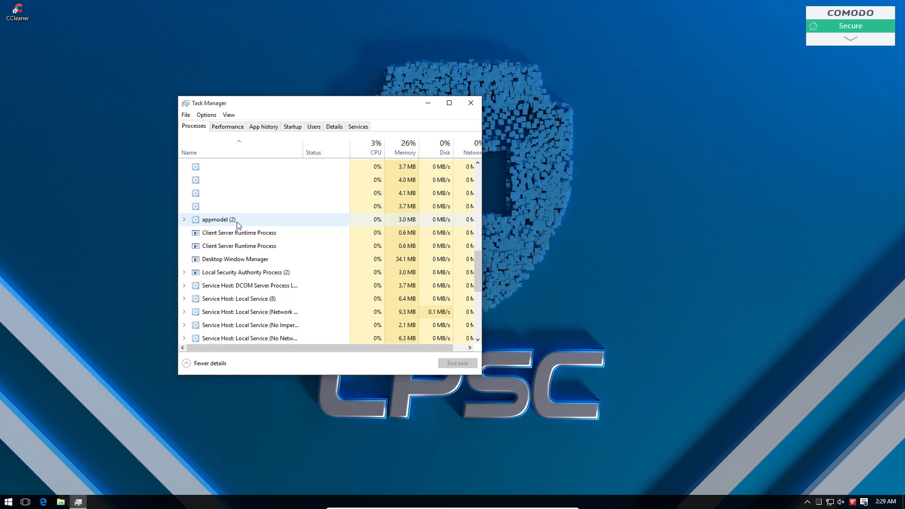
pyautogui.scroll(-5, 238, 225)
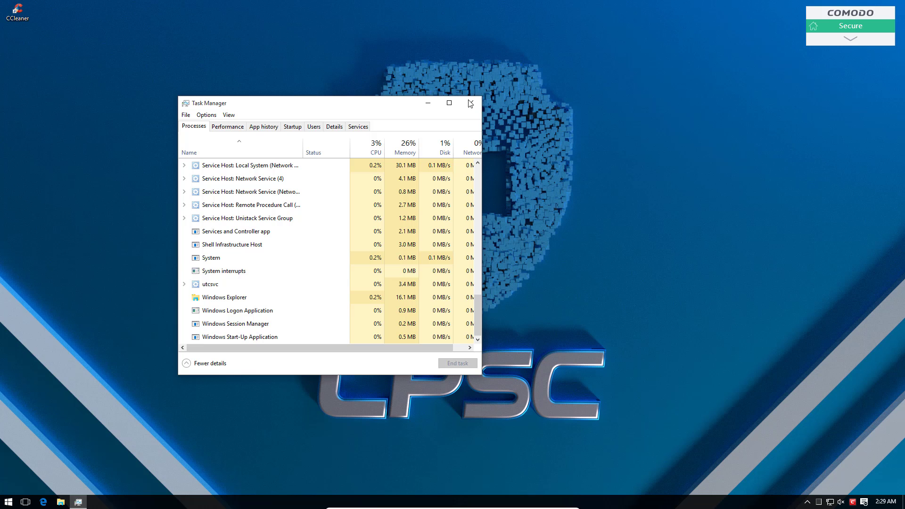
pyautogui.moveTo(480, 311); pyautogui.dragTo(485, 164)
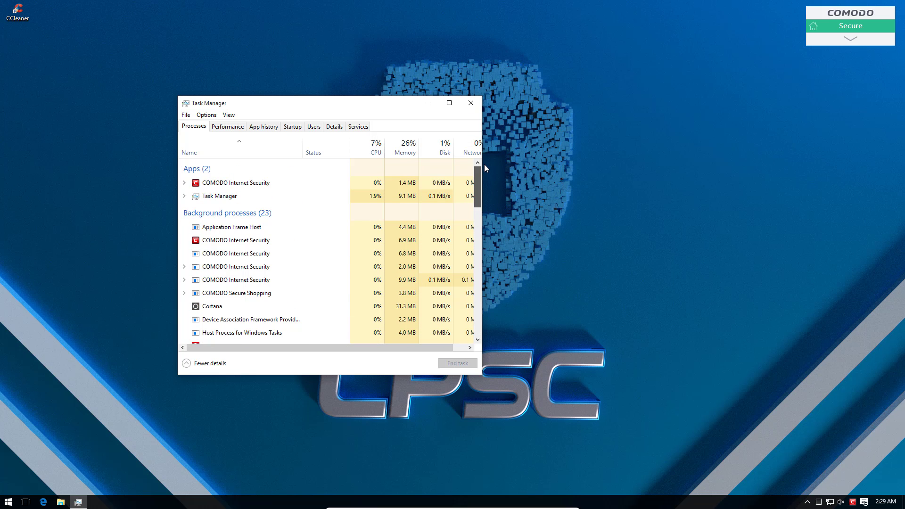
# Close the Task Manager window
pyautogui.click(471, 103)
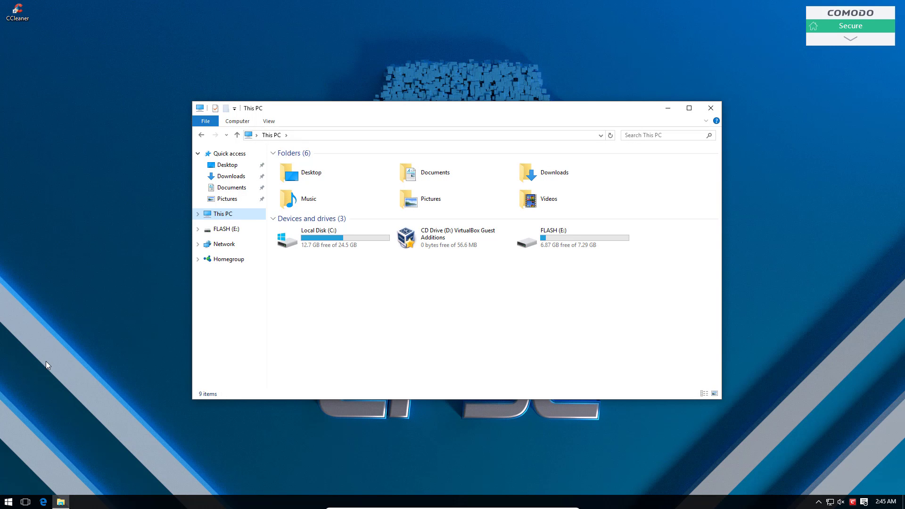
# Open FLASH (E:) and browse the 1,082-item Malware folder
pyautogui.doubleClick(544, 248)
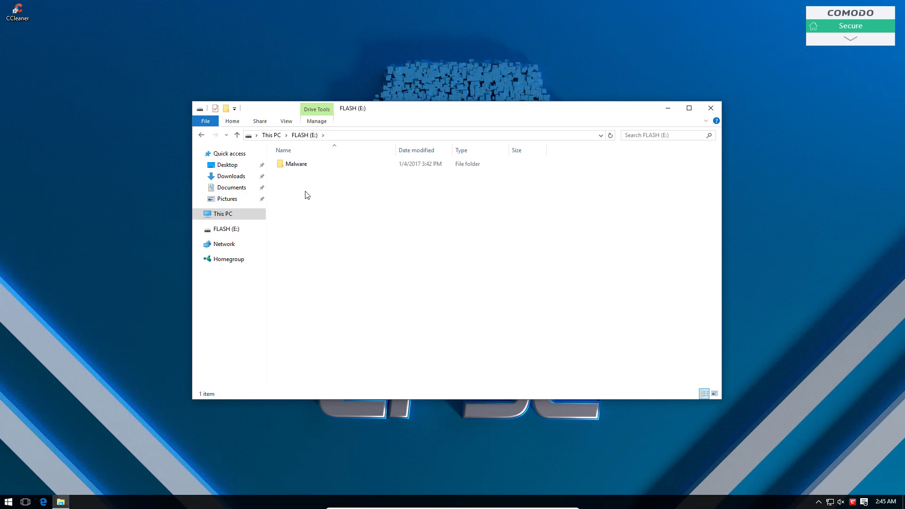
pyautogui.doubleClick(298, 166)
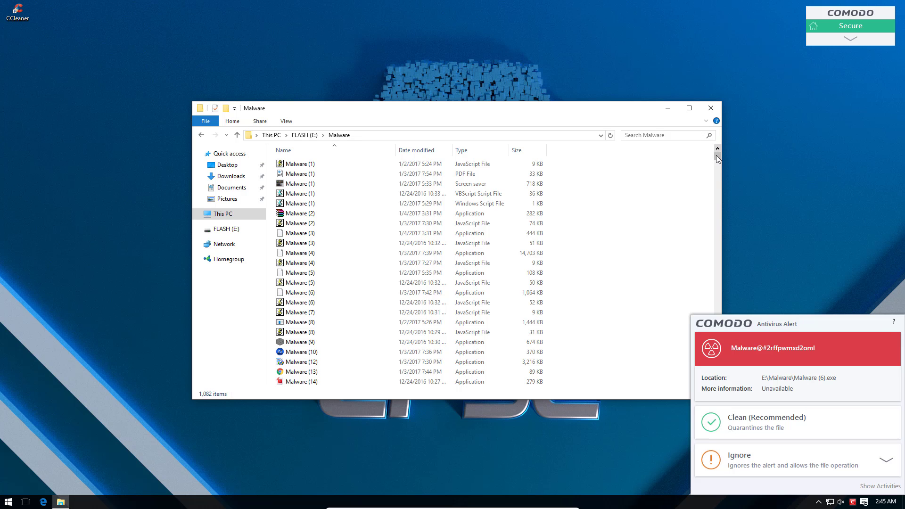
pyautogui.moveTo(718, 159)
pyautogui.mouseDown()
pyautogui.moveTo(718, 179)
pyautogui.moveTo(755, 241)
pyautogui.moveTo(692, 405)
pyautogui.moveTo(719, 146)
pyautogui.mouseUp()
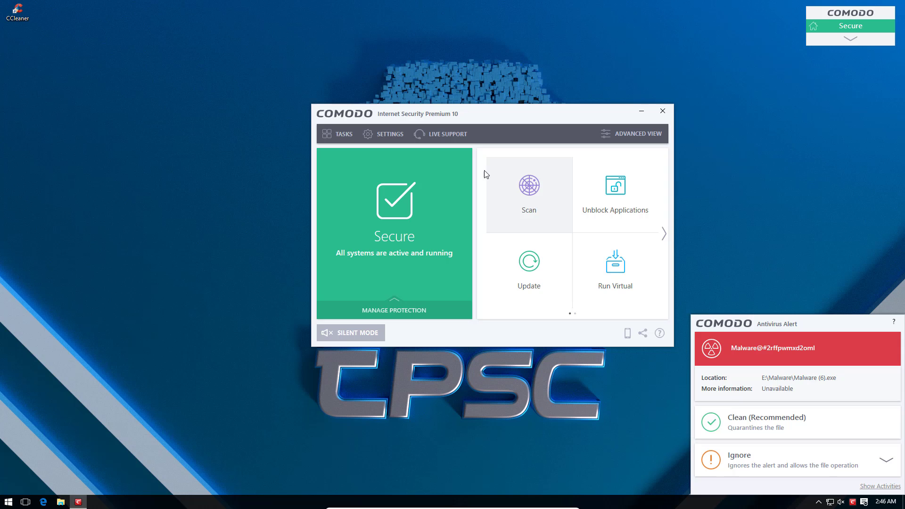
# Quarantine the flagged Malware (6).exe from the Comodo alert
pyautogui.click(386, 311)
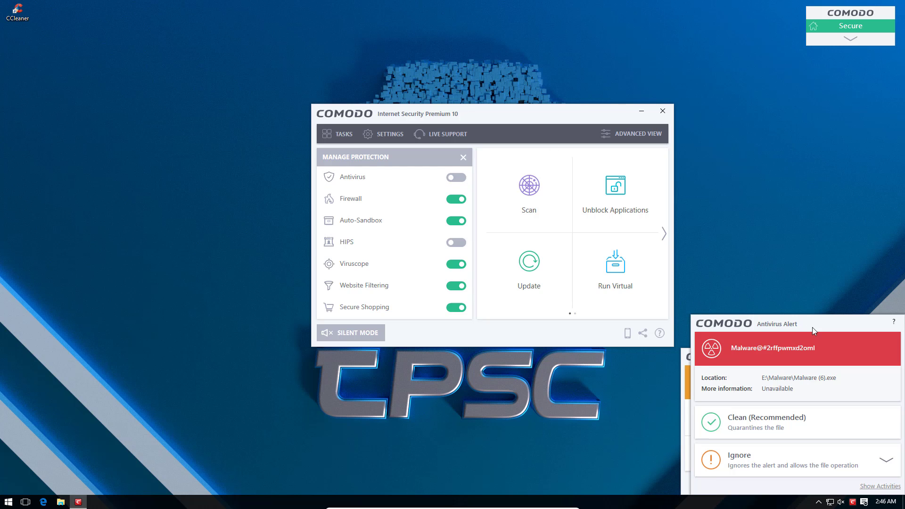
pyautogui.moveTo(813, 327); pyautogui.dragTo(793, 162)
pyautogui.click(734, 252)
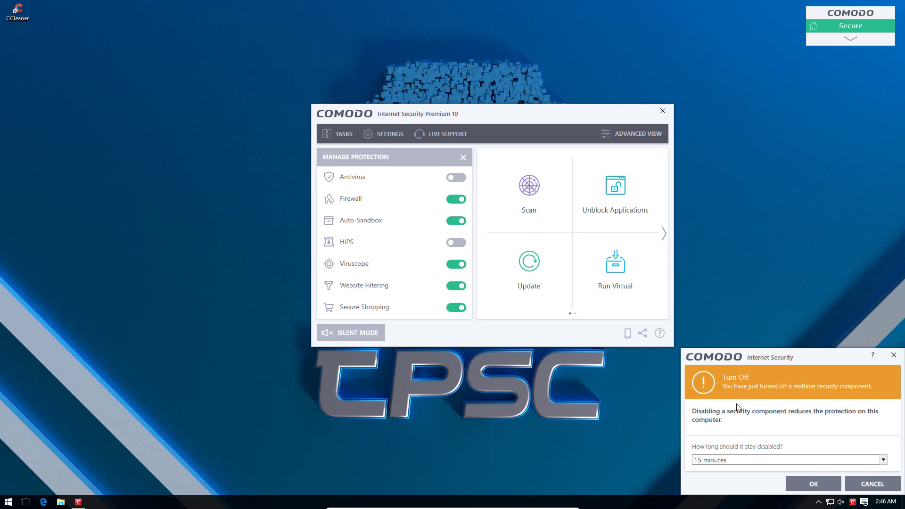
# Turn the antivirus off for 30 minutes, then open File Explorer
pyautogui.click(820, 460)
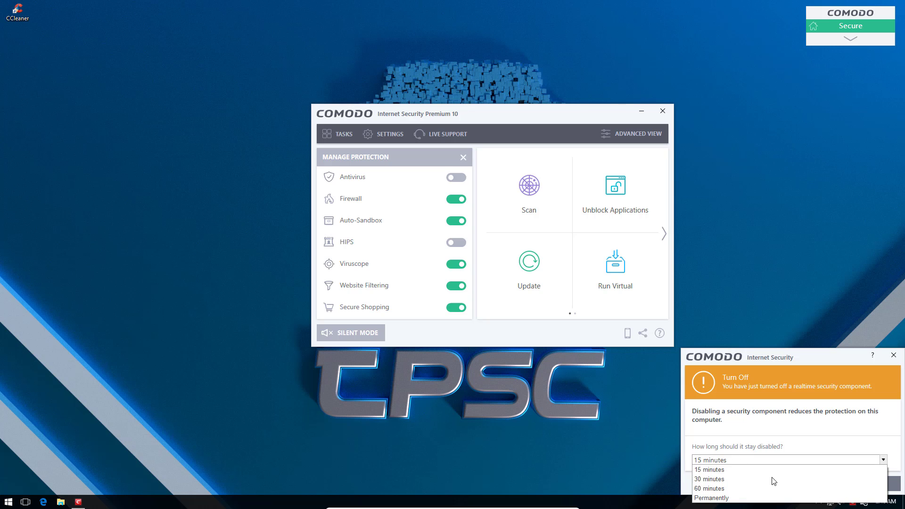
pyautogui.click(758, 480)
pyautogui.click(797, 483)
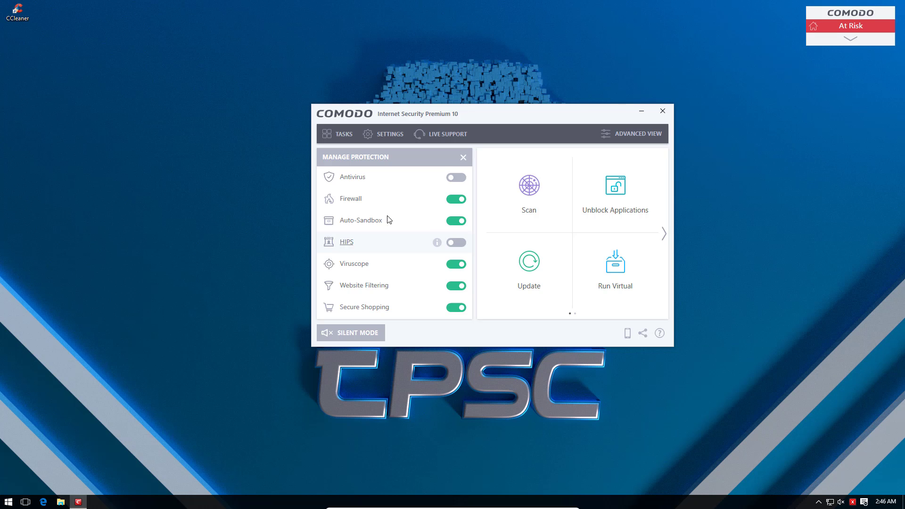
pyautogui.click(66, 501)
# Scan the Malware folder on FLASH (E:) with COMODO Antivirus from its context menu
pyautogui.click(221, 231)
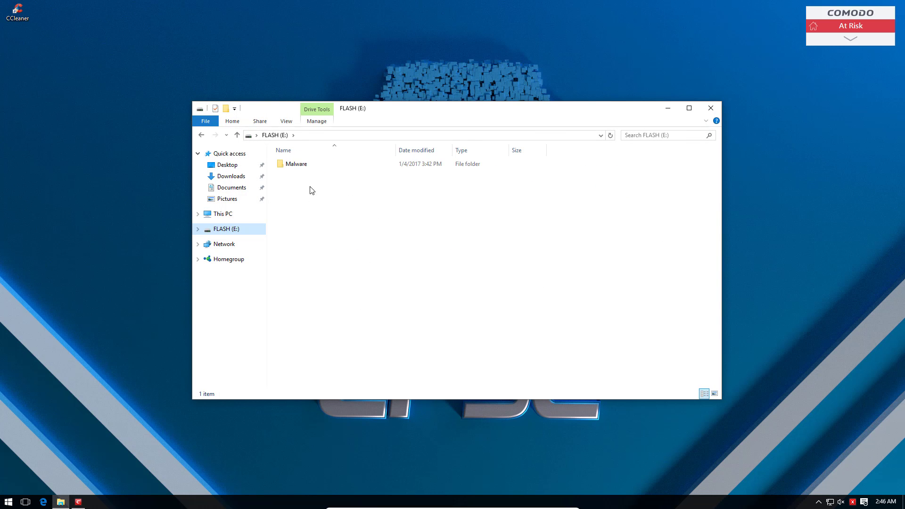
pyautogui.rightClick(302, 165)
pyautogui.click(320, 220)
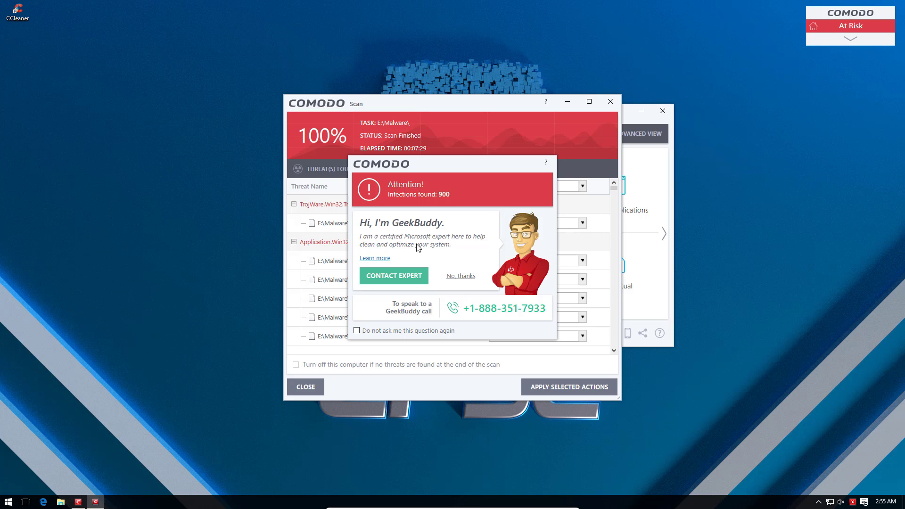
# Decline expert help, apply Clean to all 900 threats, and acknowledge the restart warning
pyautogui.click(461, 276)
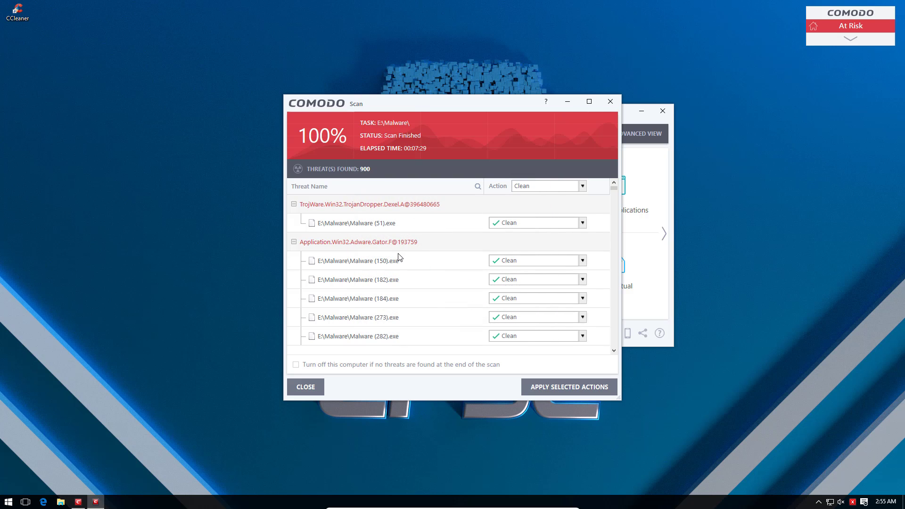
pyautogui.click(538, 186)
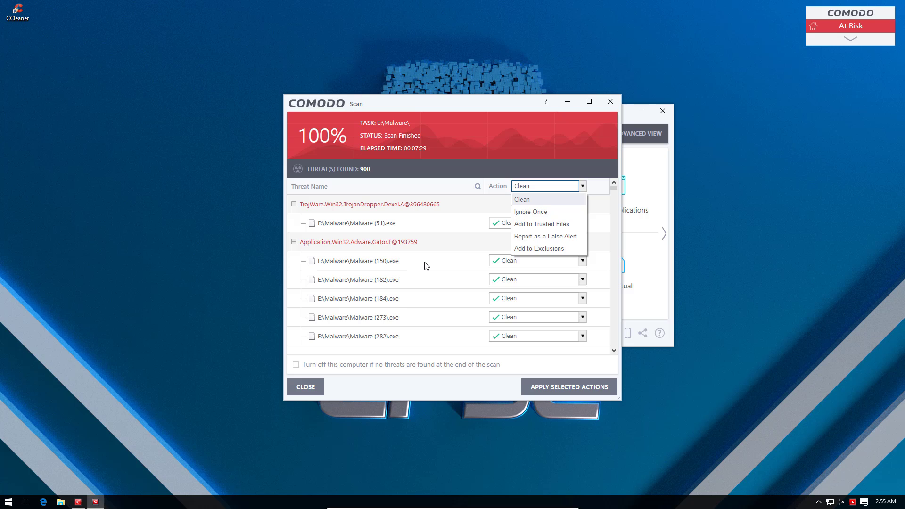
pyautogui.click(558, 194)
pyautogui.moveTo(616, 188); pyautogui.dragTo(617, 165)
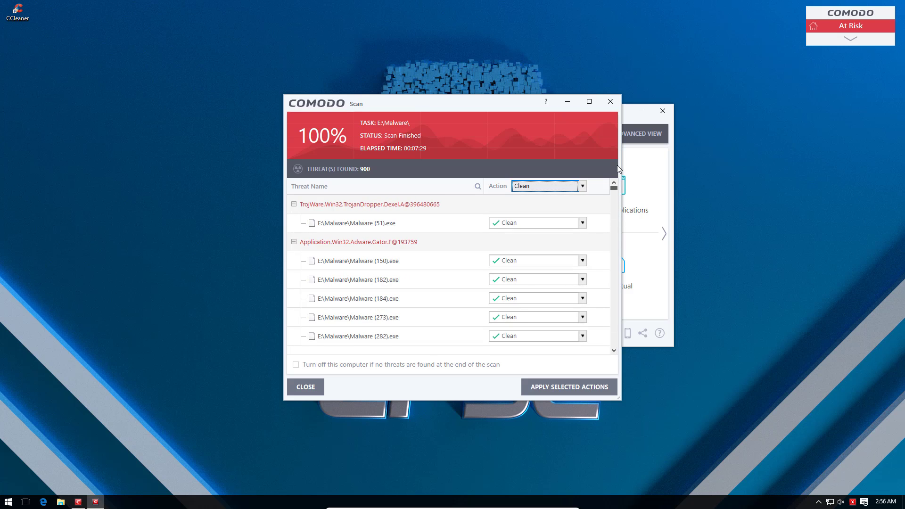
pyautogui.click(564, 186)
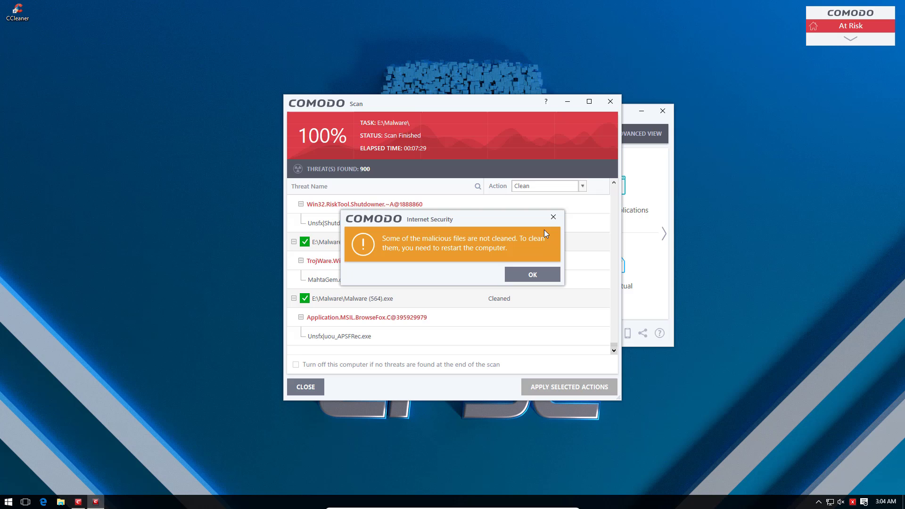
pyautogui.click(523, 274)
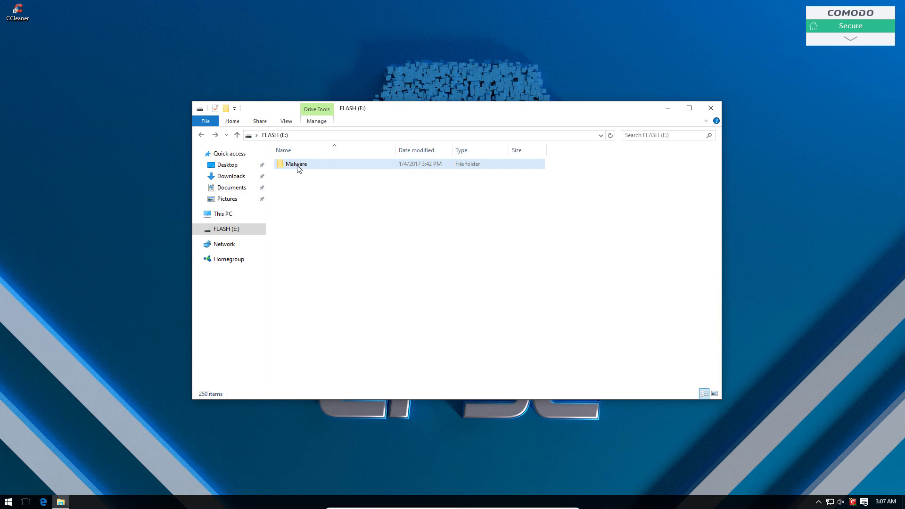
# Copy the Malware folder to the desktop, cleaning the flagged Malware (967).exe along the way
pyautogui.moveTo(298, 168); pyautogui.dragTo(46, 80)
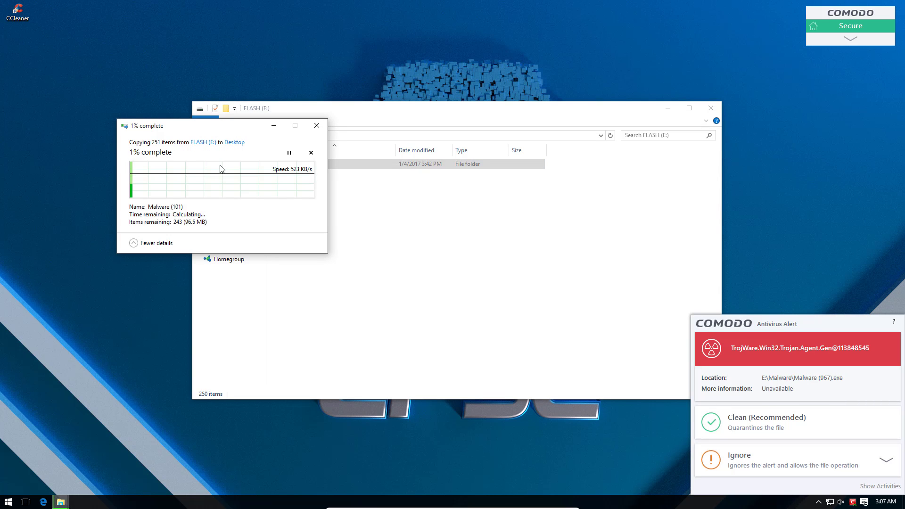
pyautogui.click(765, 423)
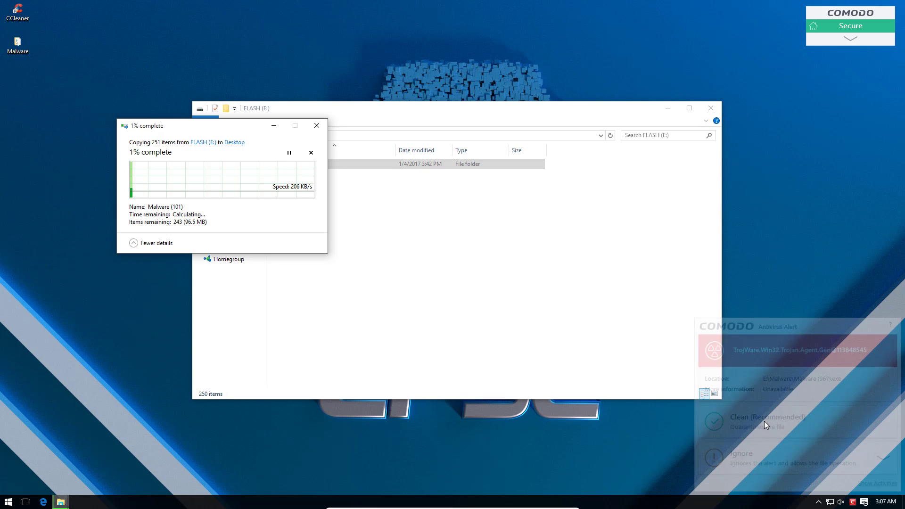
pyautogui.click(711, 108)
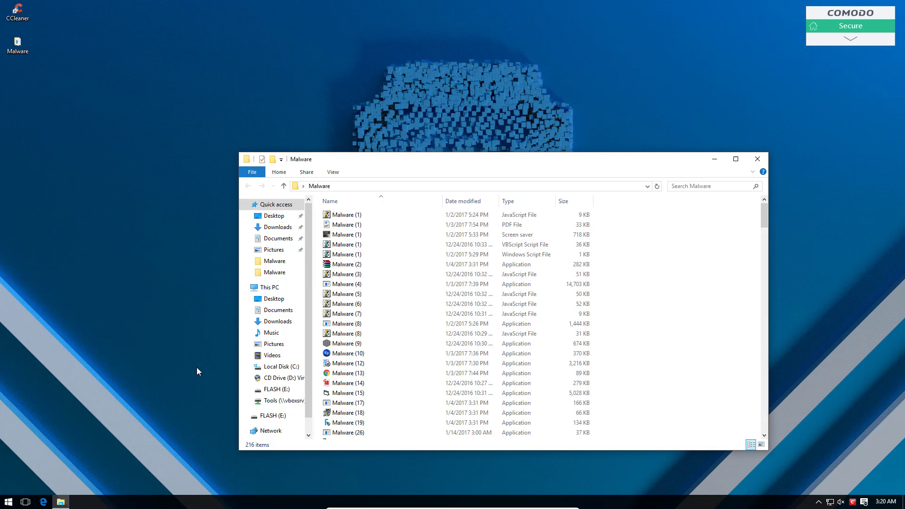
pyautogui.moveTo(479, 165); pyautogui.dragTo(397, 116)
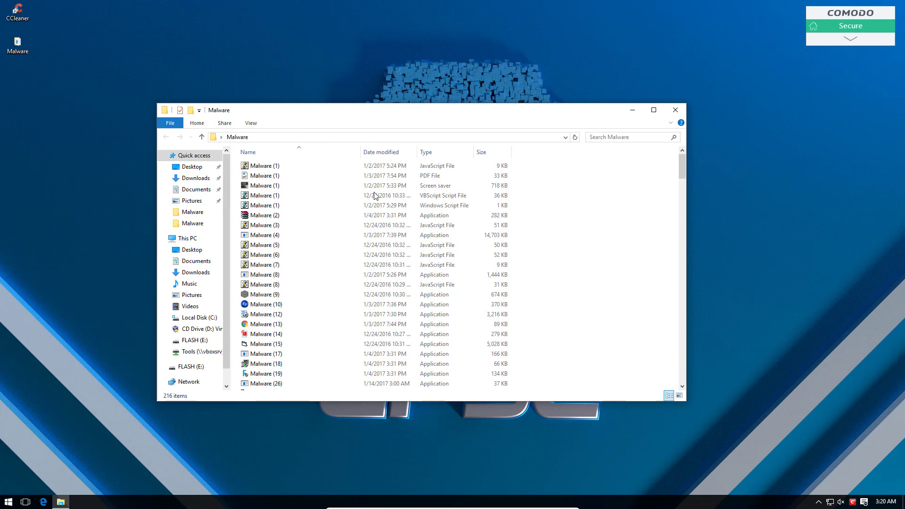
pyautogui.click(853, 29)
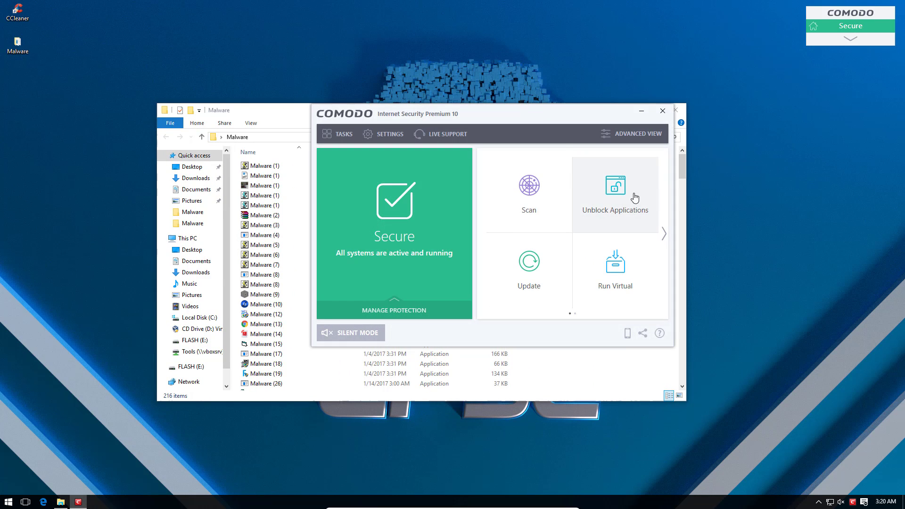
pyautogui.click(407, 308)
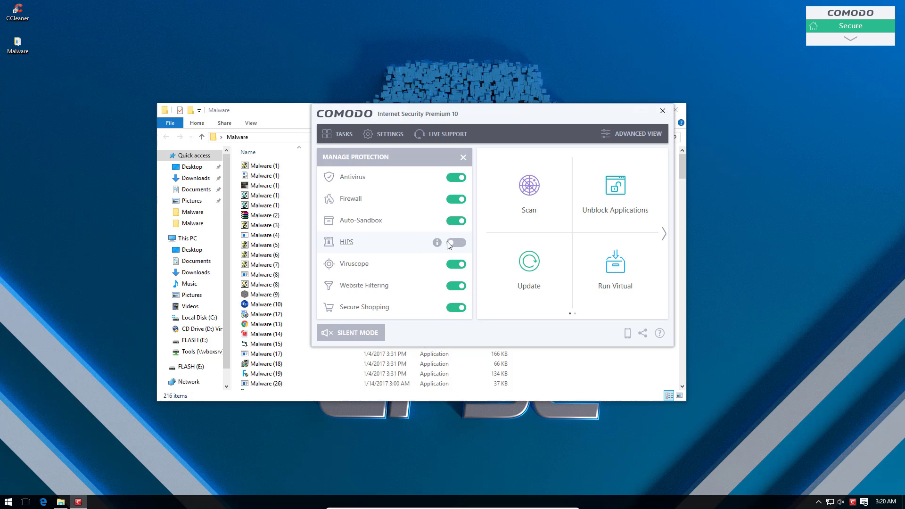
pyautogui.click(663, 110)
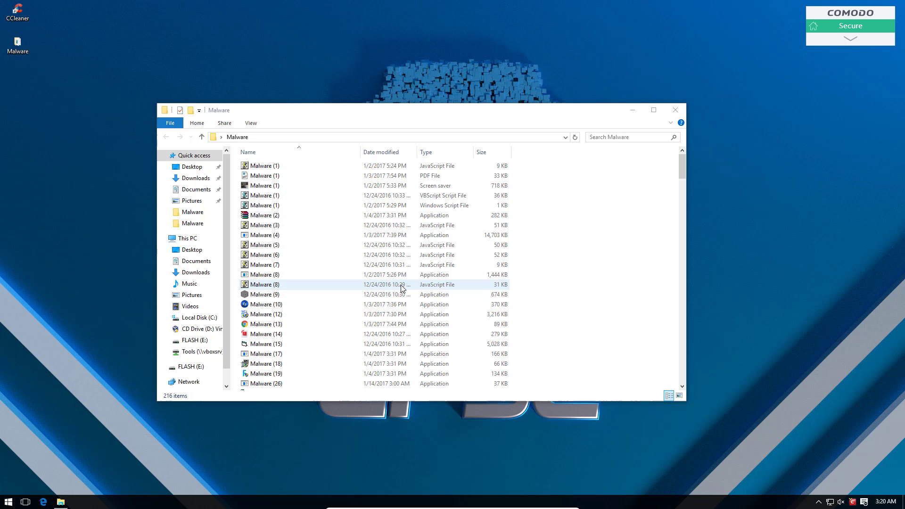
# Return to the top of the Malware folder and run samples Malware (1), (4) and (3)
pyautogui.scroll(-7, 402, 289)
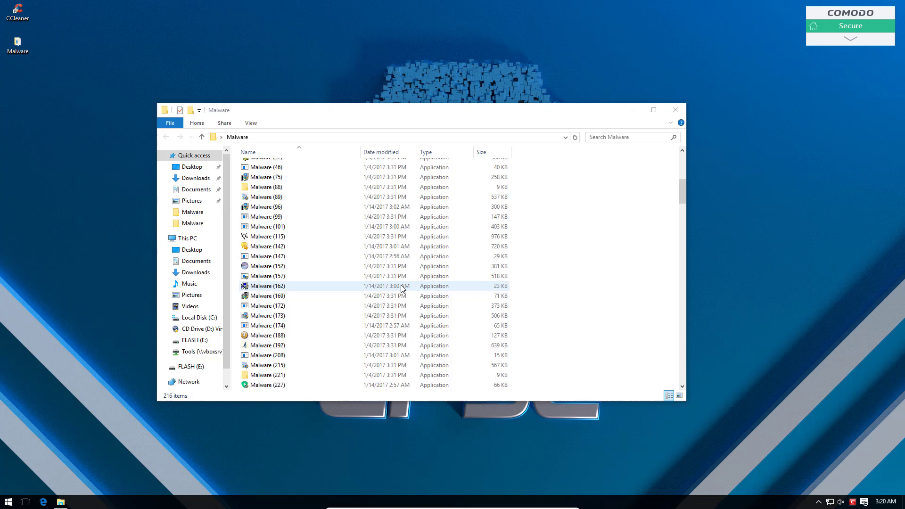
pyautogui.scroll(-3, 402, 289)
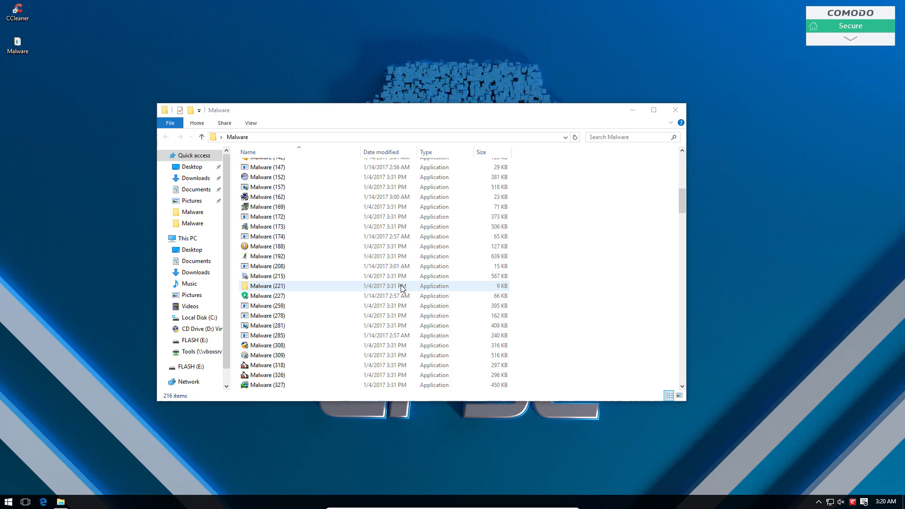
pyautogui.scroll(-1, 402, 288)
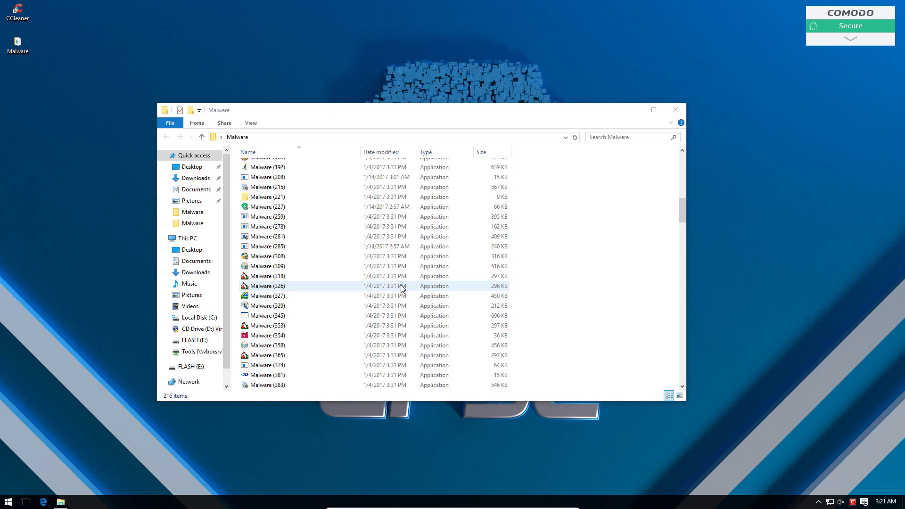
pyautogui.press('Home')
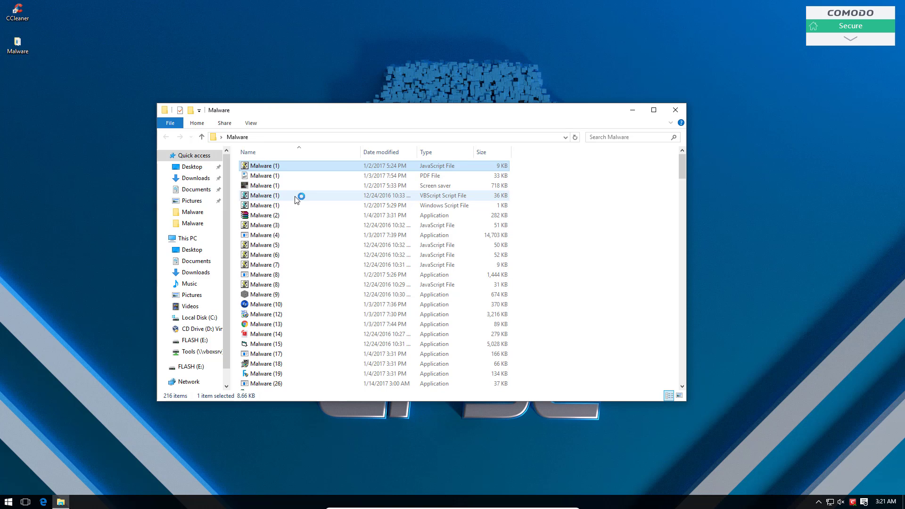
pyautogui.click(267, 196)
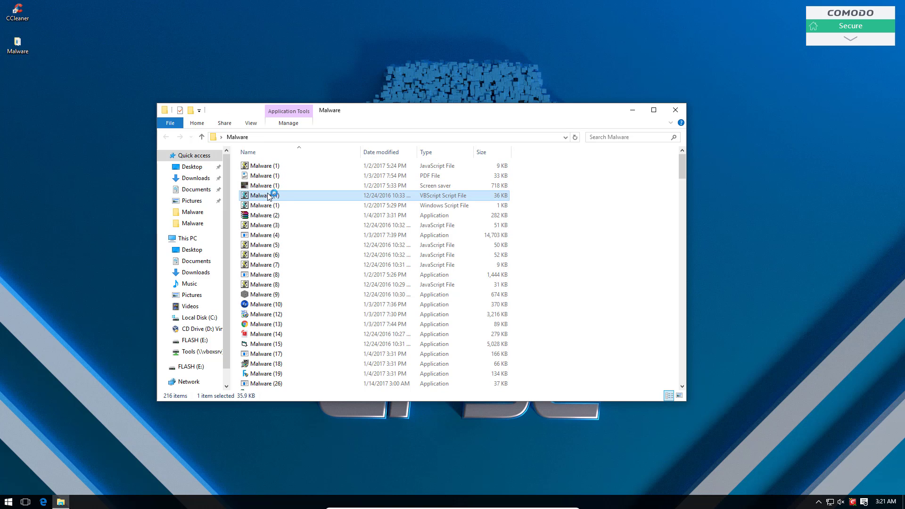
pyautogui.doubleClick(280, 236)
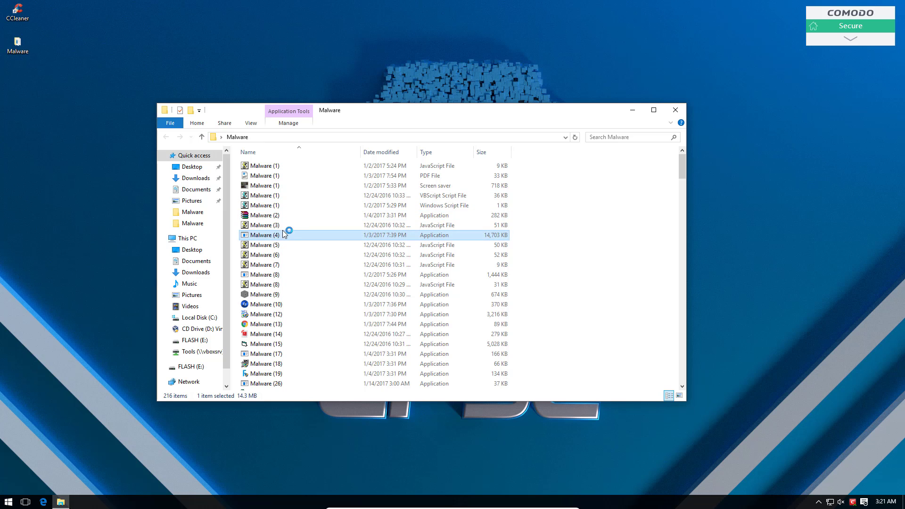
pyautogui.press('Up')
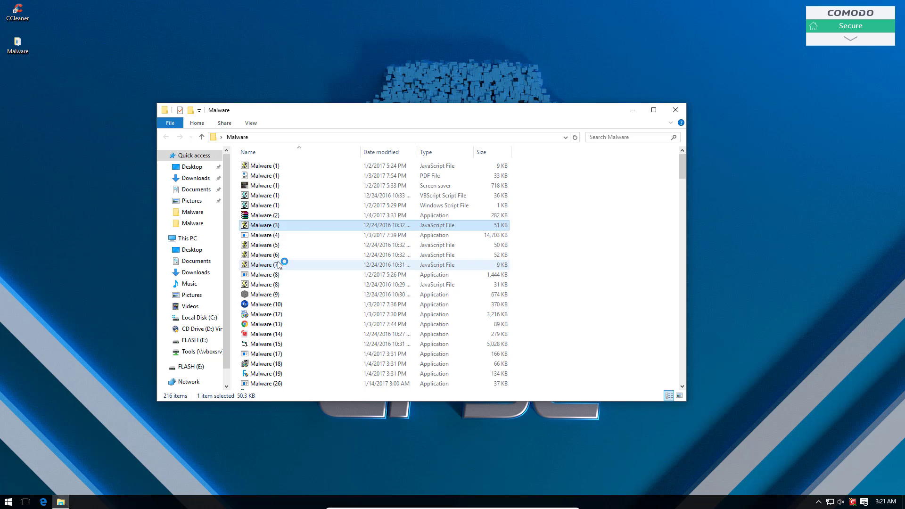
# Run Malware (8).js, dismiss its Script Host error, then launch Malware (13) and (15)
pyautogui.click(278, 284)
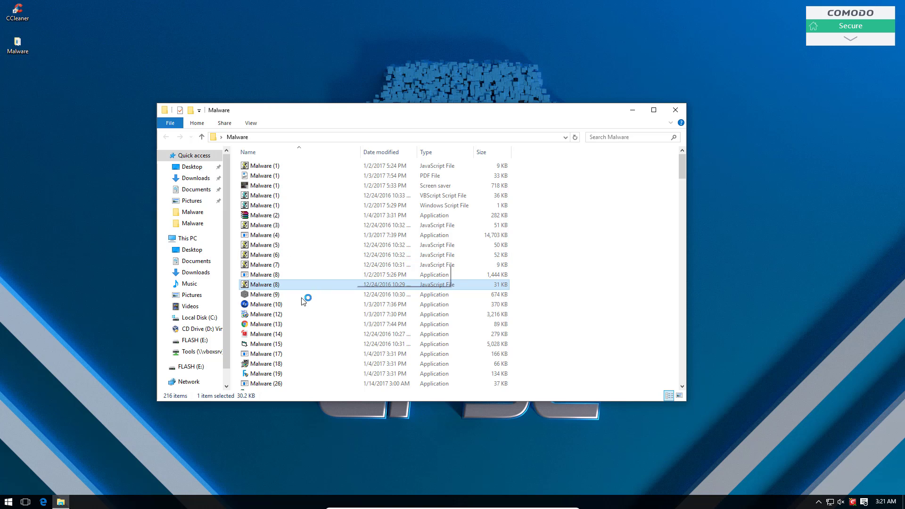
pyautogui.moveTo(459, 216); pyautogui.dragTo(586, 216)
pyautogui.click(646, 311)
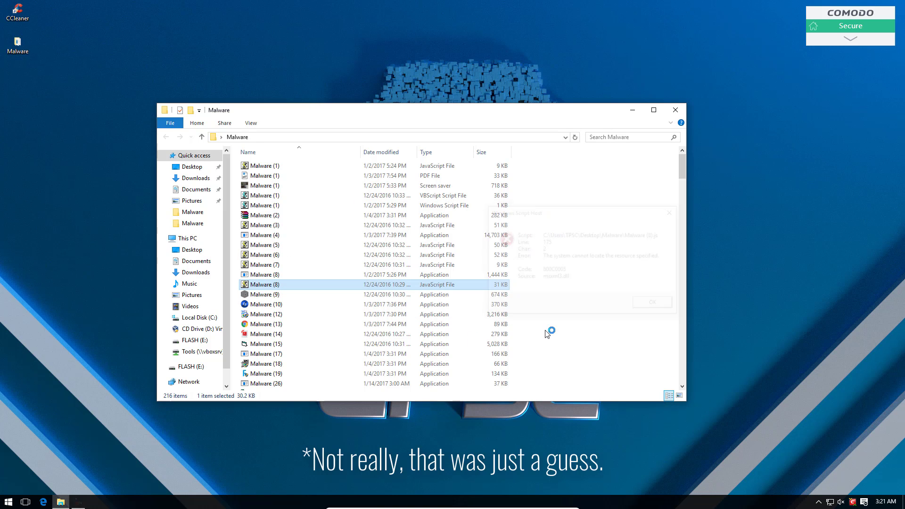
pyautogui.click(264, 324)
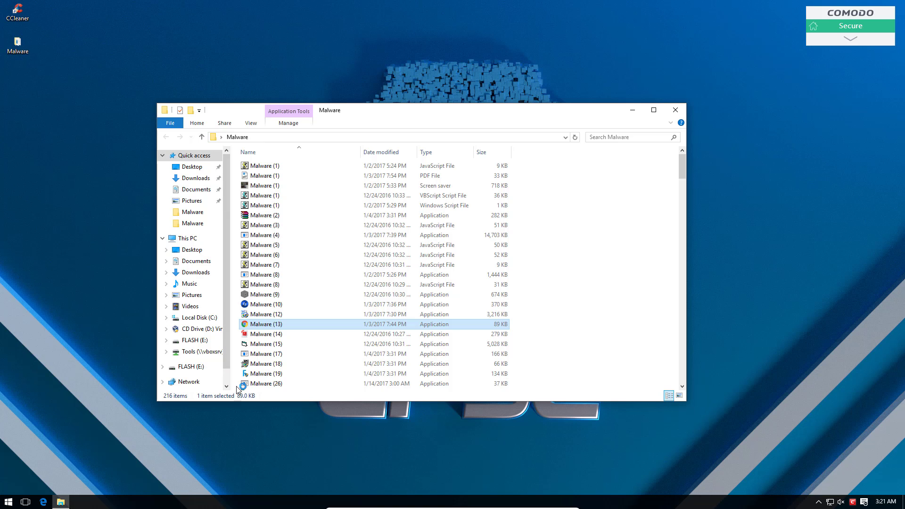
pyautogui.click(261, 344)
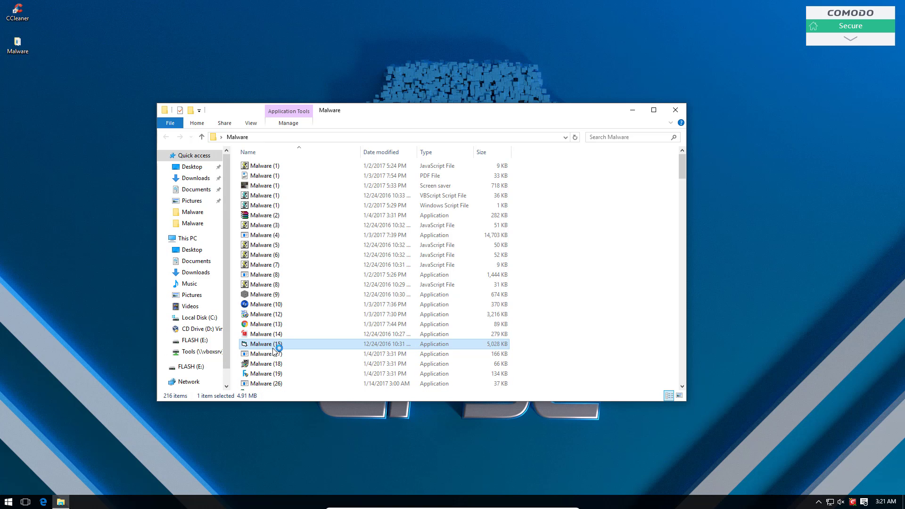
# Launch Malware (18), allow it through UAC, and bring up Task Manager
pyautogui.click(272, 364)
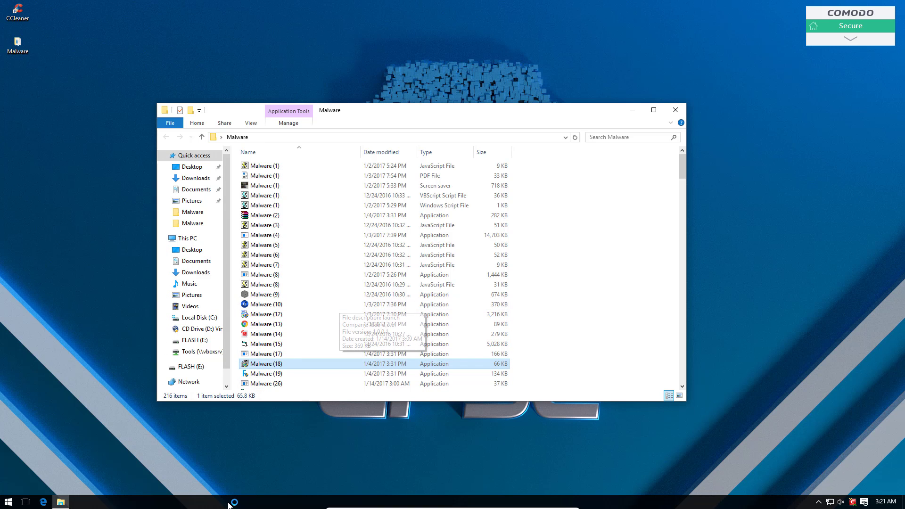
pyautogui.rightClick(225, 502)
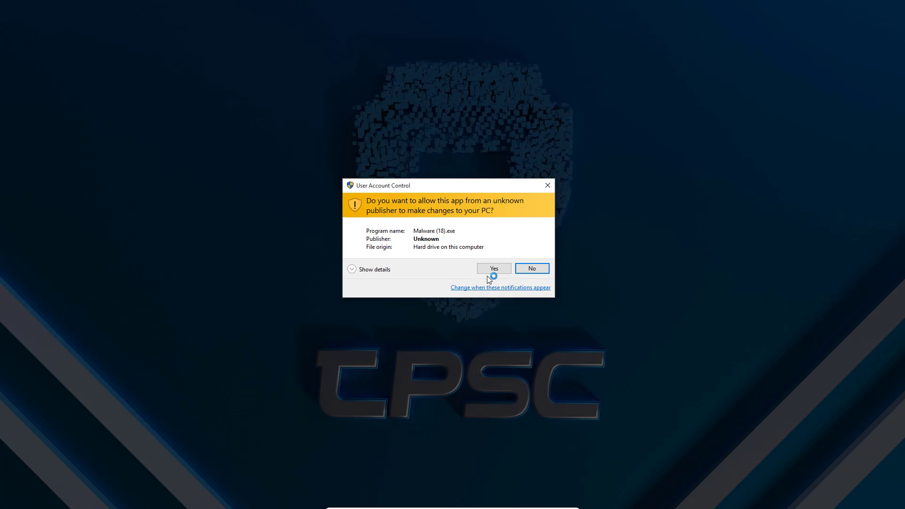
pyautogui.click(488, 268)
pyautogui.rightClick(203, 502)
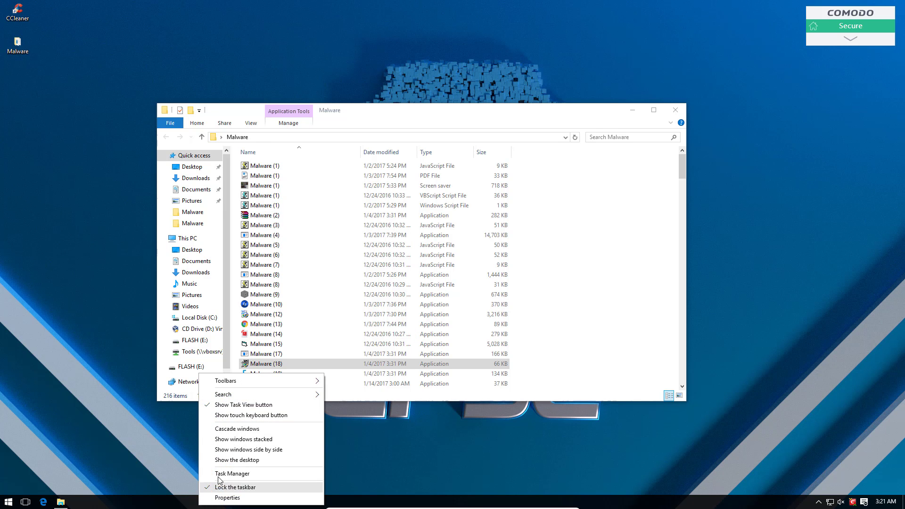
pyautogui.click(219, 472)
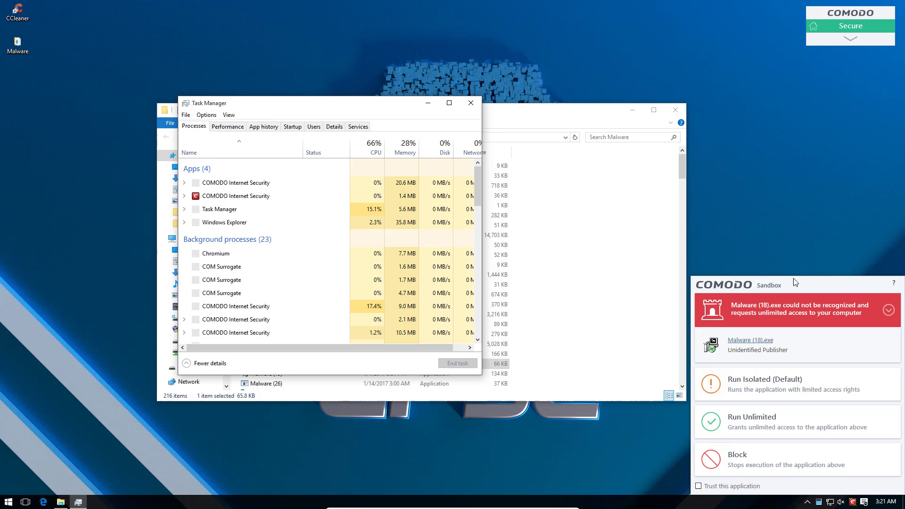
# Run Malware (18) isolated in the Comodo sandbox, check processes, then close Task Manager
pyautogui.moveTo(794, 286); pyautogui.dragTo(791, 271)
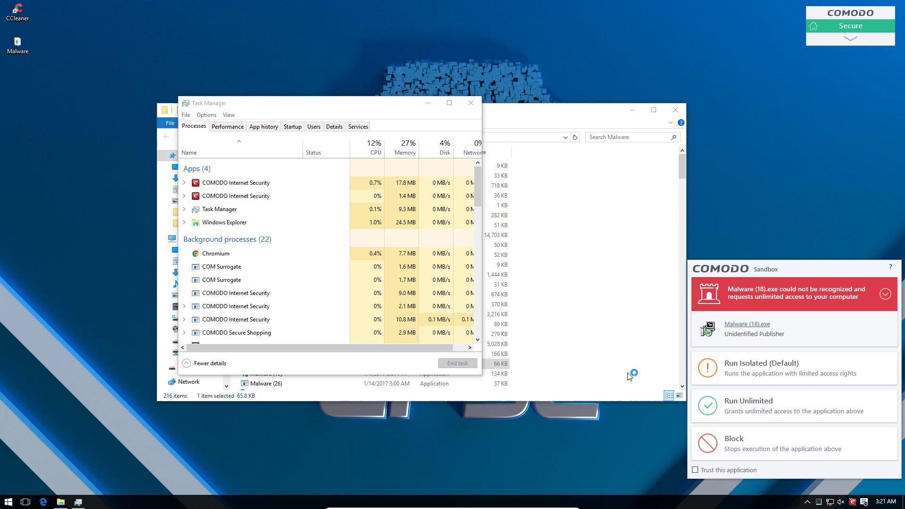
pyautogui.click(865, 372)
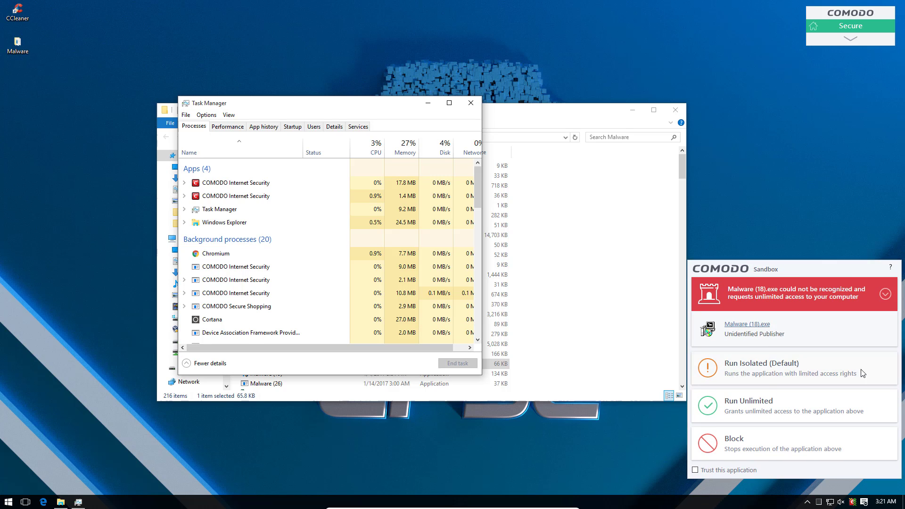
pyautogui.scroll(-3, 284, 199)
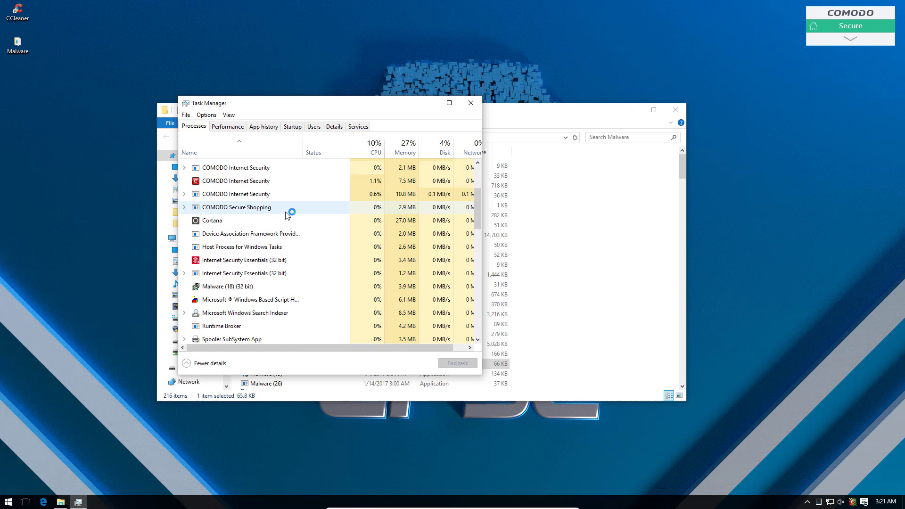
pyautogui.click(471, 103)
# Launch Malware (88) and (115), moving the setup progress window aside
pyautogui.click(272, 344)
pyautogui.scroll(-2, 270, 311)
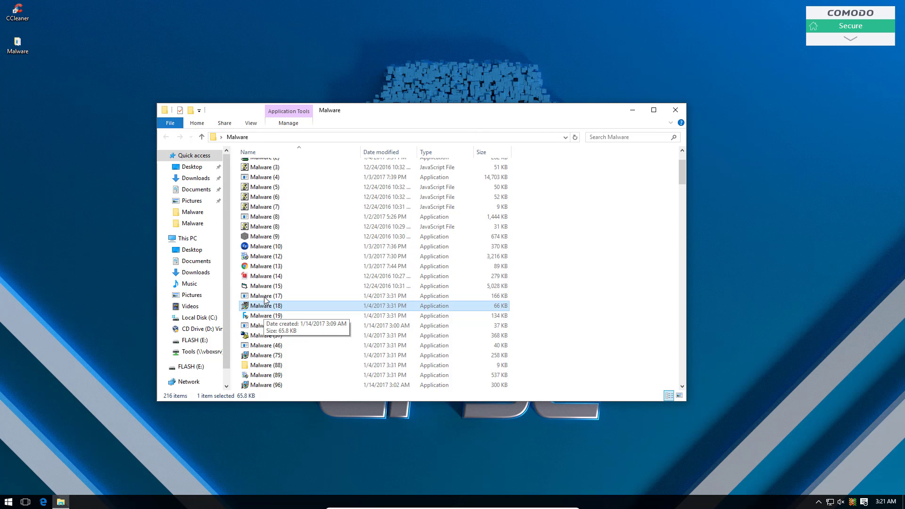
pyautogui.click(264, 349)
pyautogui.click(264, 366)
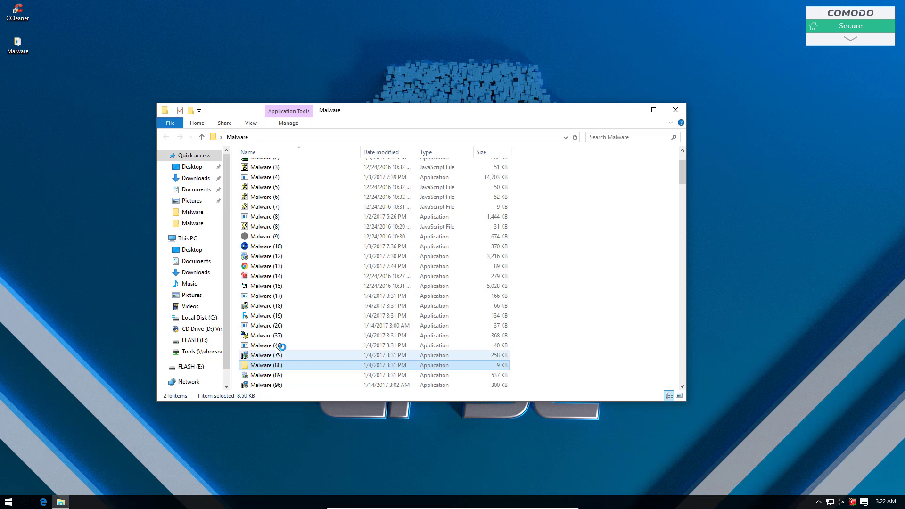
pyautogui.scroll(-4, 271, 330)
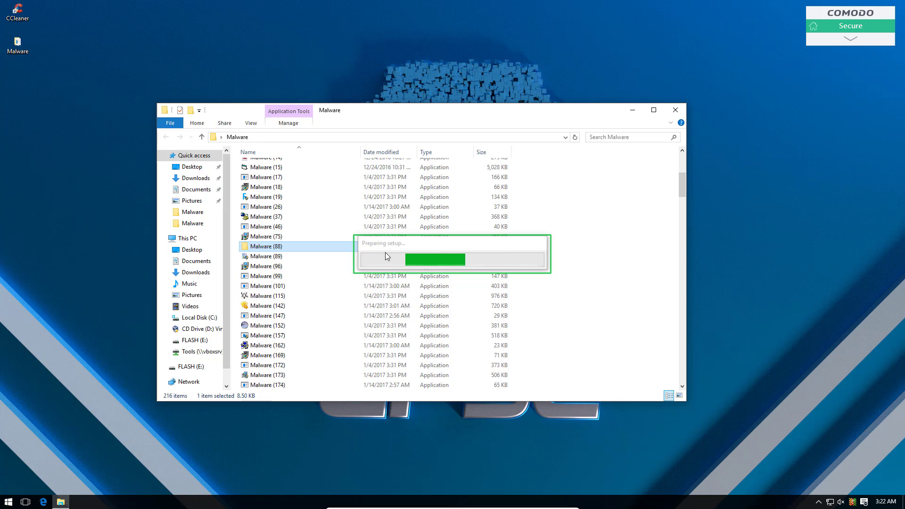
pyautogui.moveTo(405, 247); pyautogui.dragTo(643, 237)
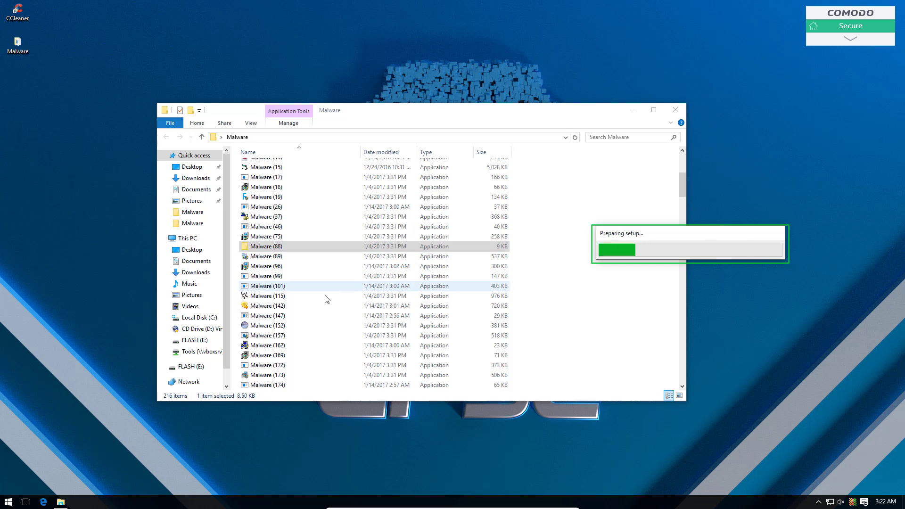
pyautogui.doubleClick(264, 296)
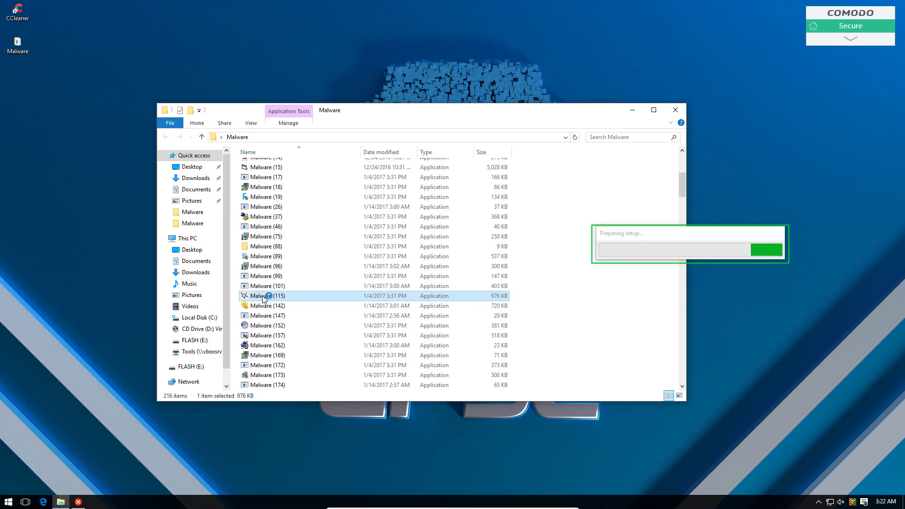
# Launch Malware (157), deny its UAC request, and advance the fake Adobe setup wizard
pyautogui.click(261, 335)
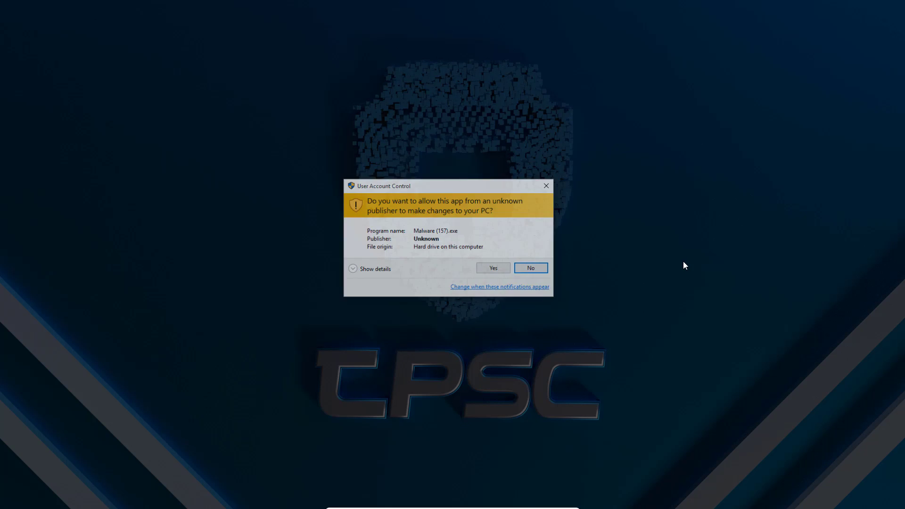
pyautogui.click(532, 268)
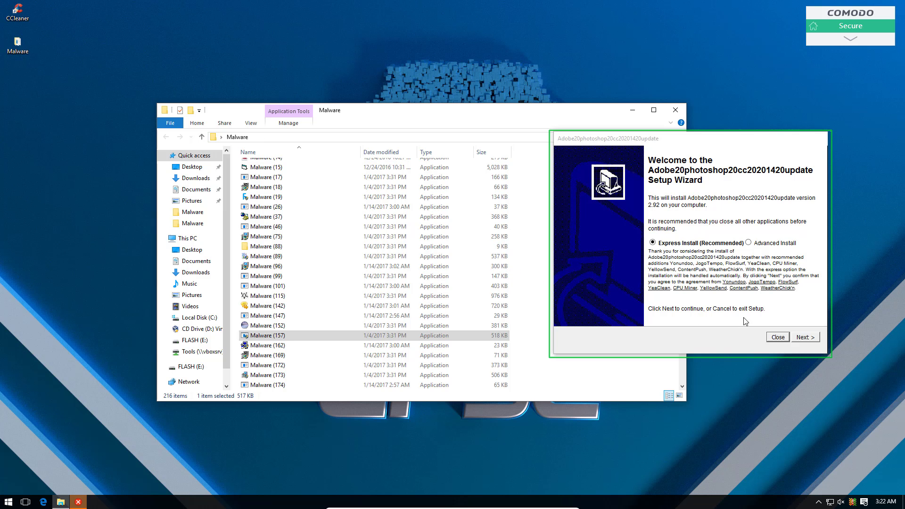
pyautogui.click(807, 338)
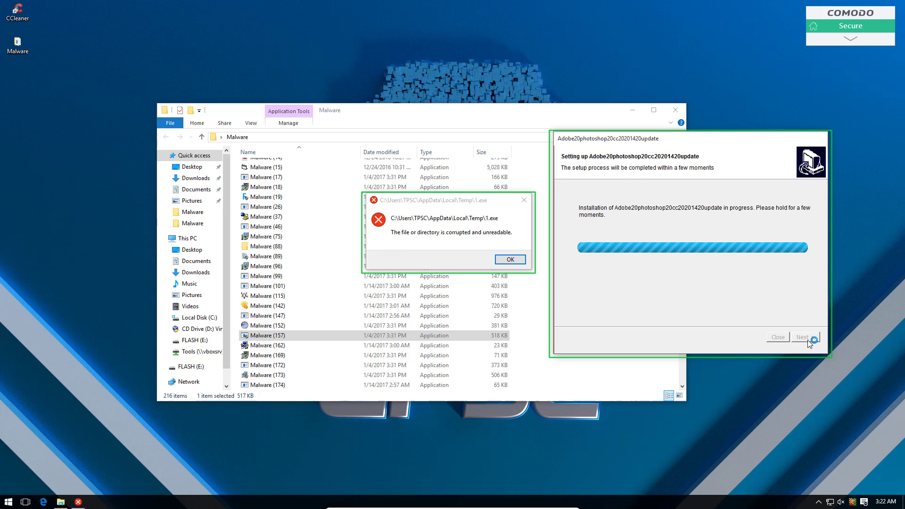
pyautogui.click(493, 339)
pyautogui.scroll(-4, 494, 344)
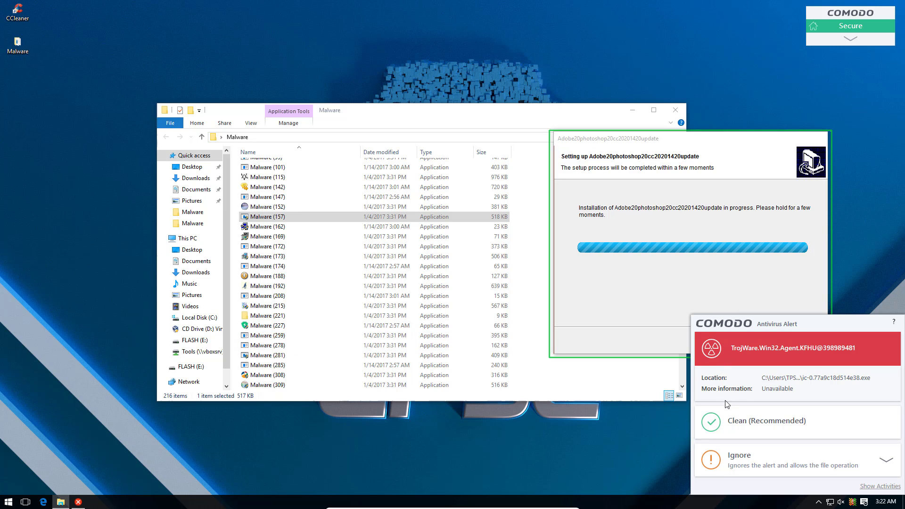
# Clean the TrojWare detection, then run Malware (169) isolated in the sandbox and dismiss its error
pyautogui.click(727, 419)
pyautogui.click(274, 237)
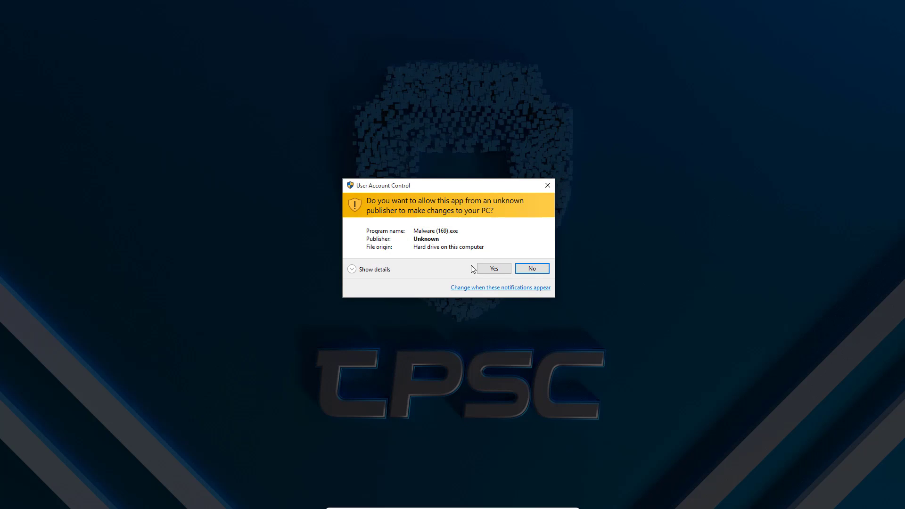
pyautogui.click(486, 268)
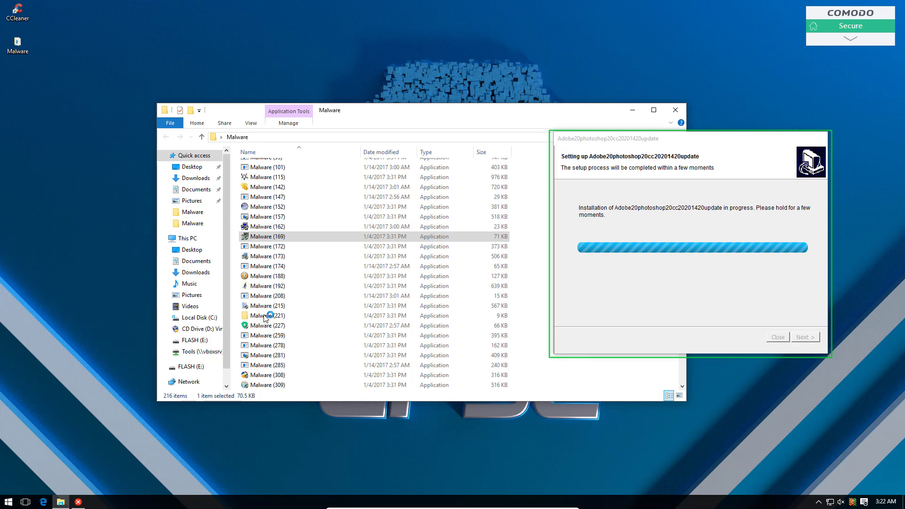
pyautogui.click(735, 381)
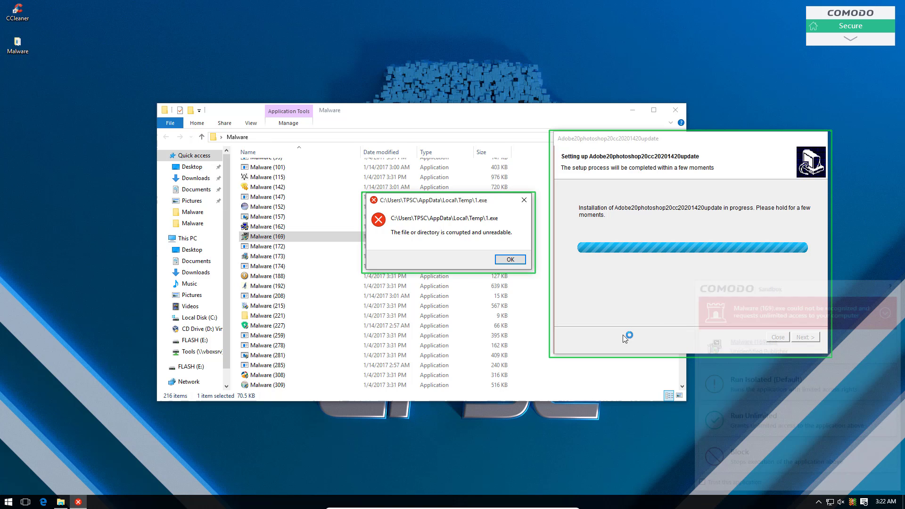
pyautogui.click(508, 260)
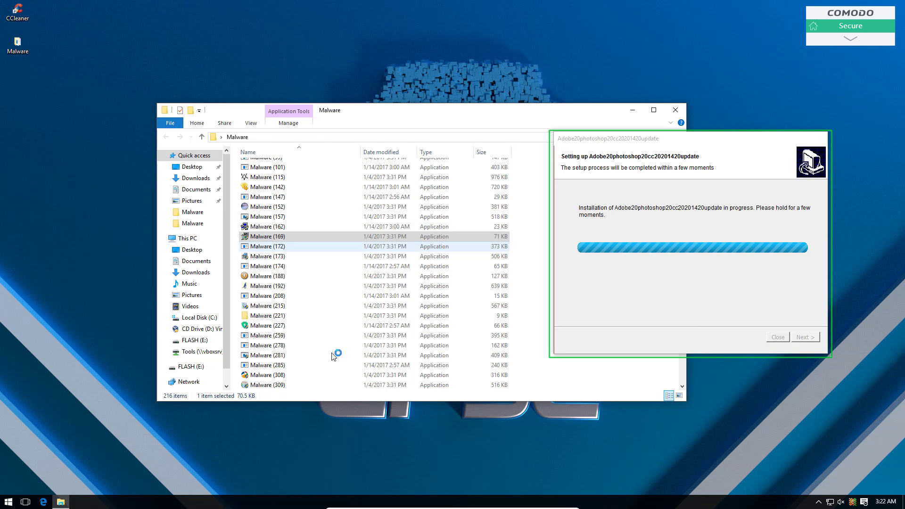
# Launch Malware (221) and browse down past samples 329, 345 and 374
pyautogui.click(260, 318)
pyautogui.doubleClick(260, 319)
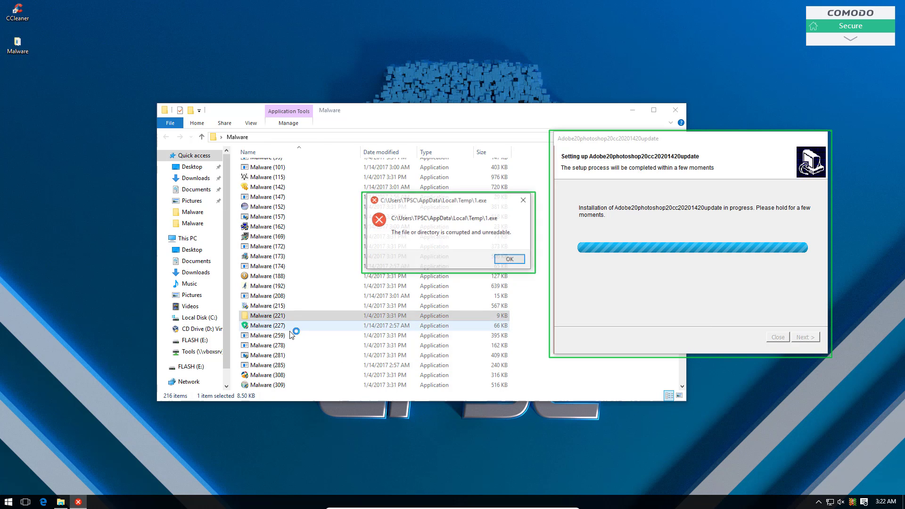
pyautogui.scroll(-4, 283, 321)
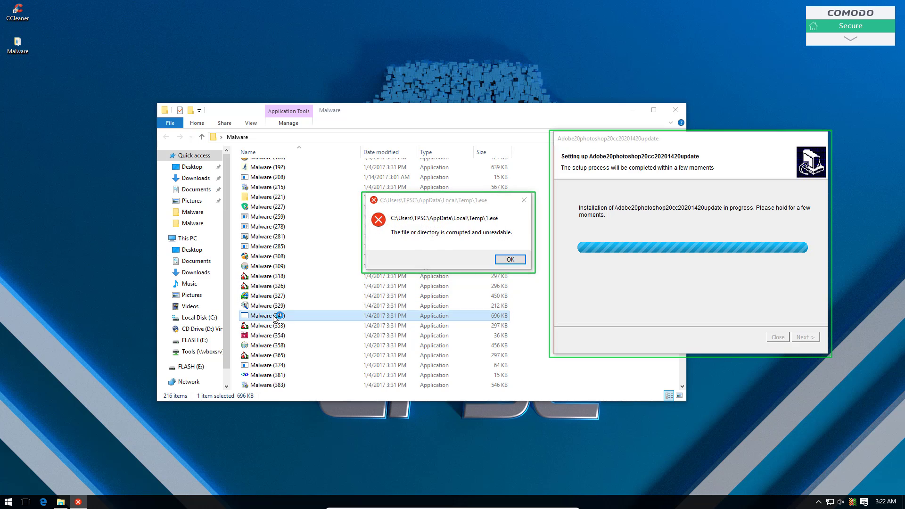
pyautogui.click(293, 316)
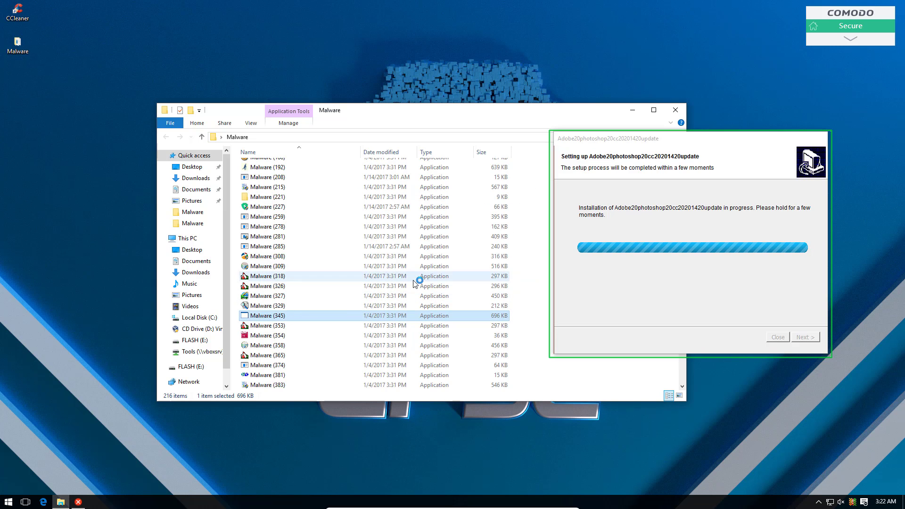
pyautogui.click(271, 306)
pyautogui.click(265, 366)
pyautogui.scroll(-3, 267, 363)
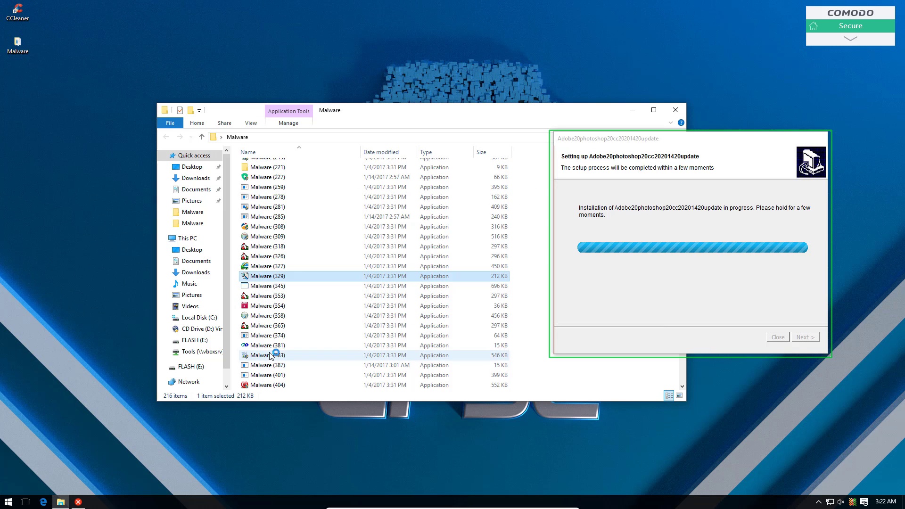
pyautogui.scroll(-1, 276, 339)
pyautogui.scroll(-1, 277, 339)
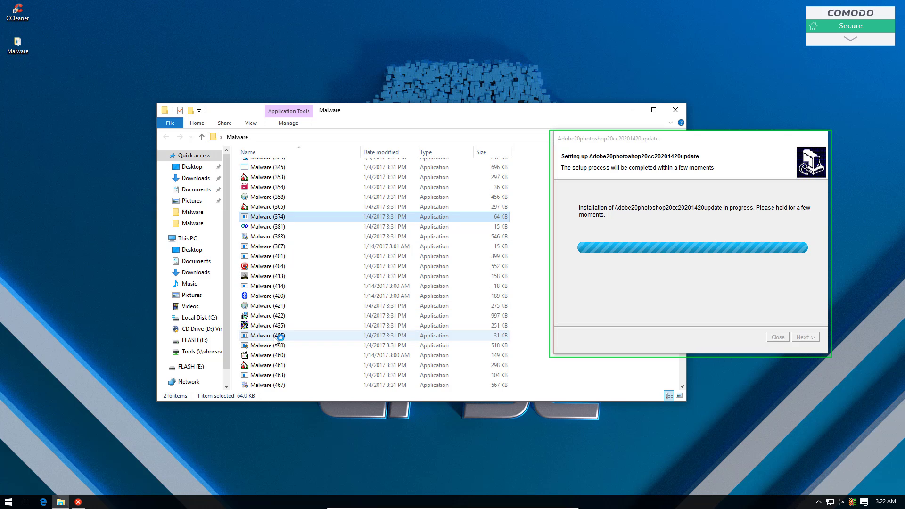
# Run Malware (413), close its keygen window, and clean the detected malware
pyautogui.click(265, 277)
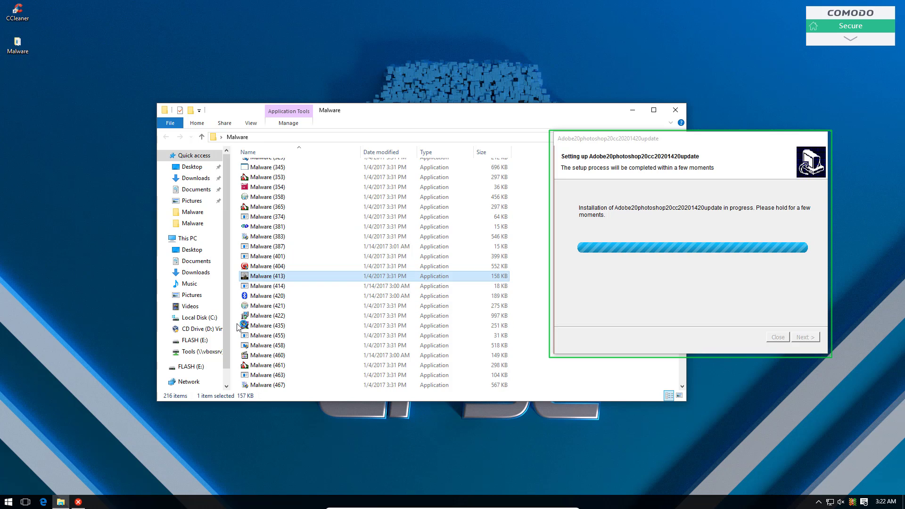
pyautogui.doubleClick(271, 277)
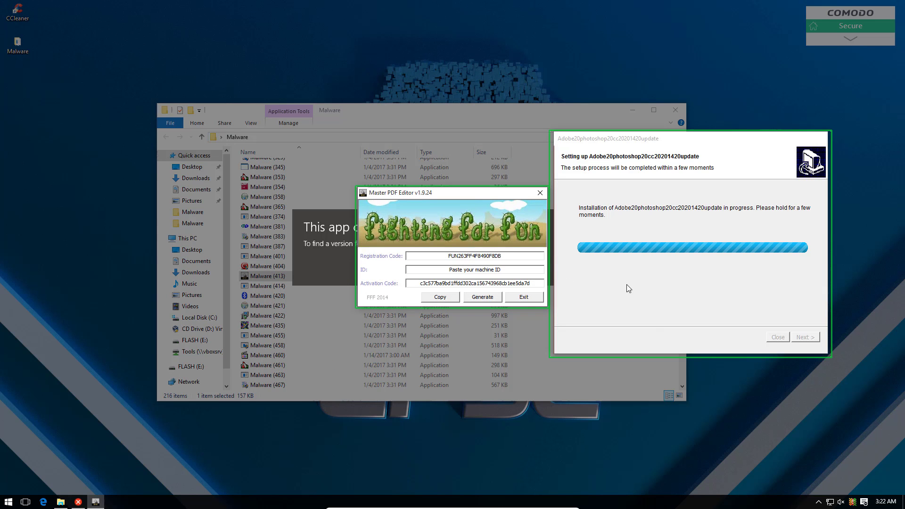
pyautogui.click(524, 297)
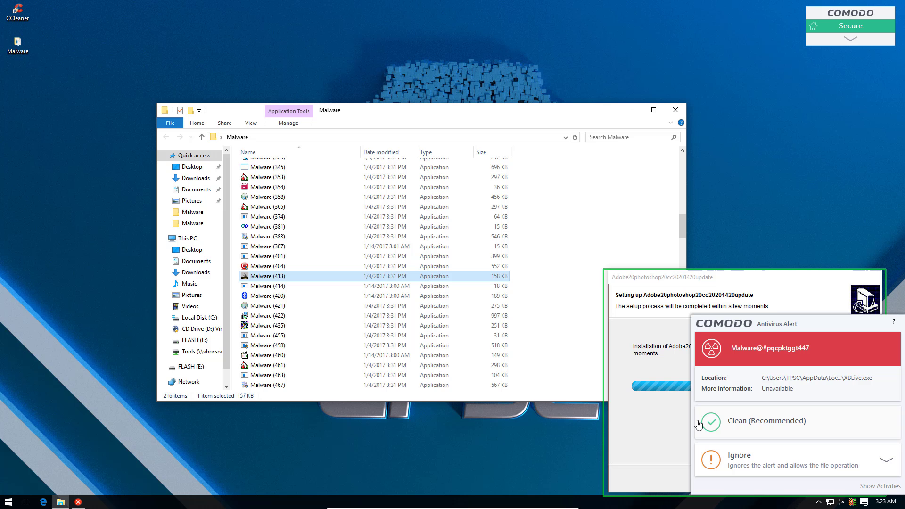
pyautogui.click(707, 424)
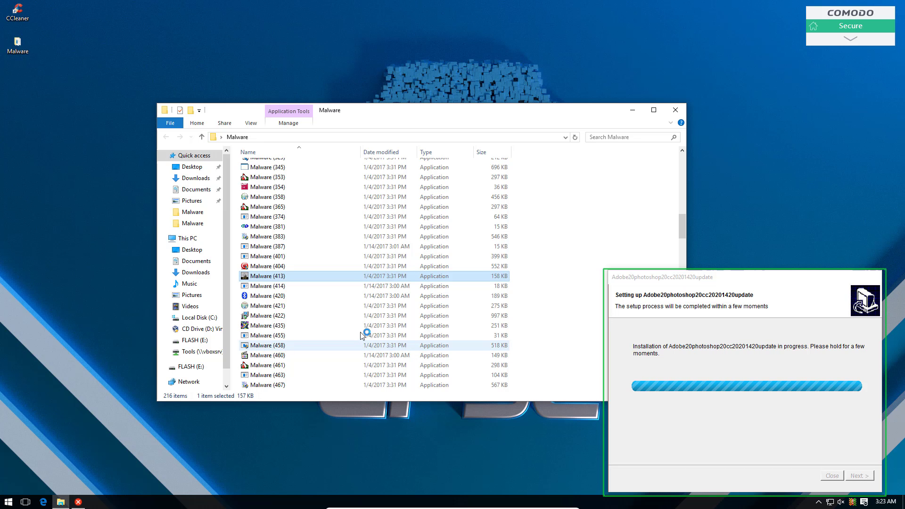
# Launch Malware (458) from the Malware folder
pyautogui.click(279, 316)
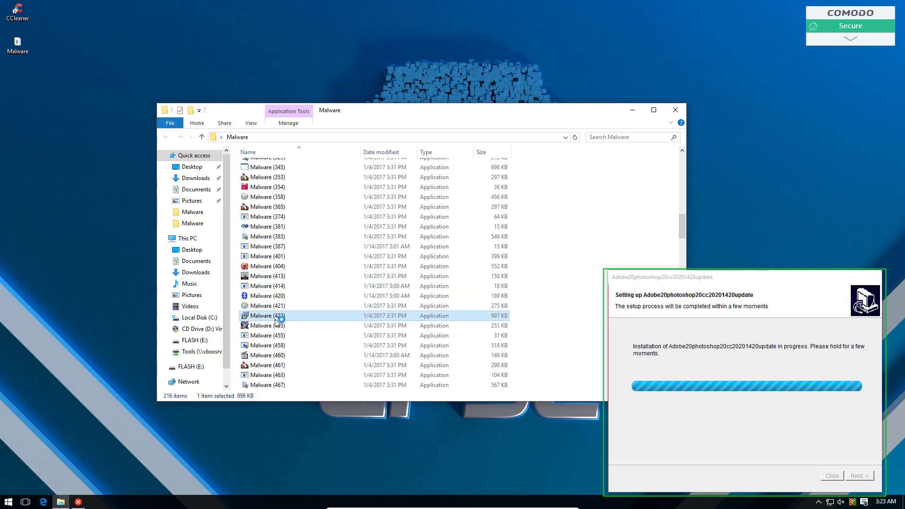
pyautogui.click(274, 346)
pyautogui.doubleClick(274, 347)
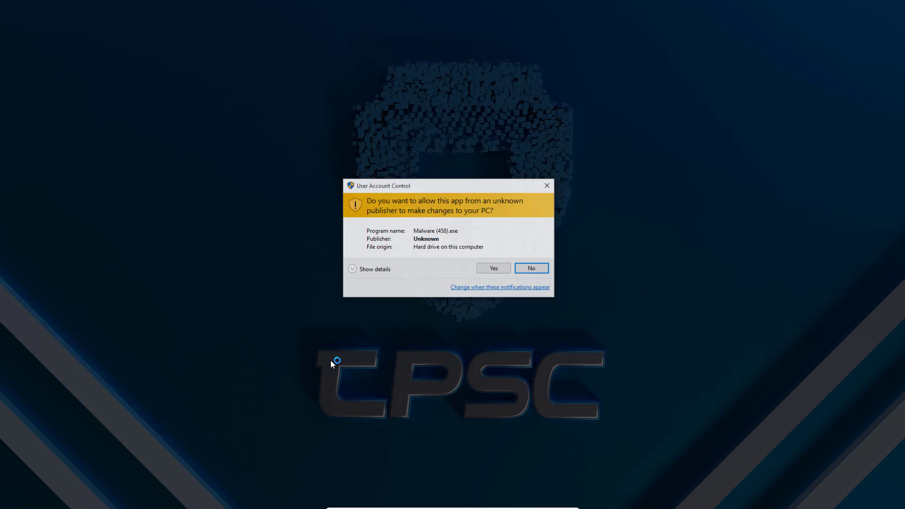
# Answer Malware (458)'s elevation prompt, run samples 422 and 458 isolated, and clean both follow-up detections
pyautogui.click(493, 267)
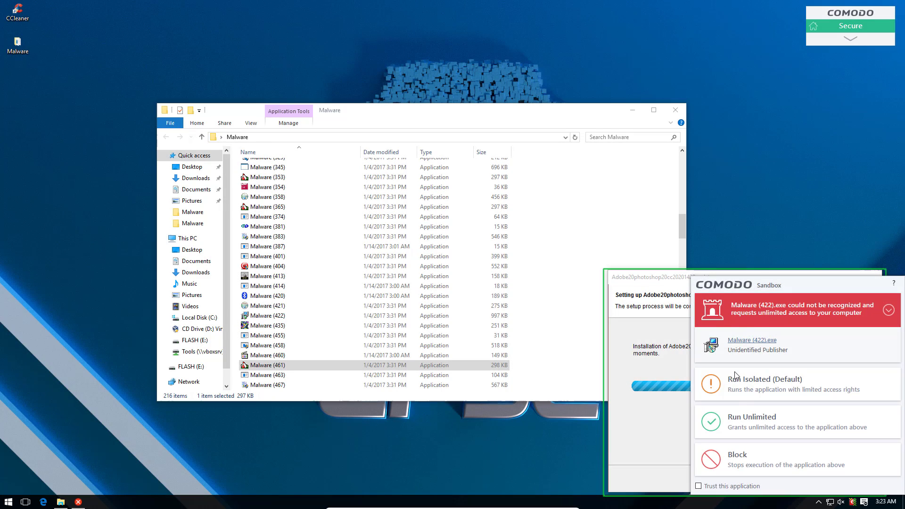
pyautogui.click(743, 395)
pyautogui.click(794, 362)
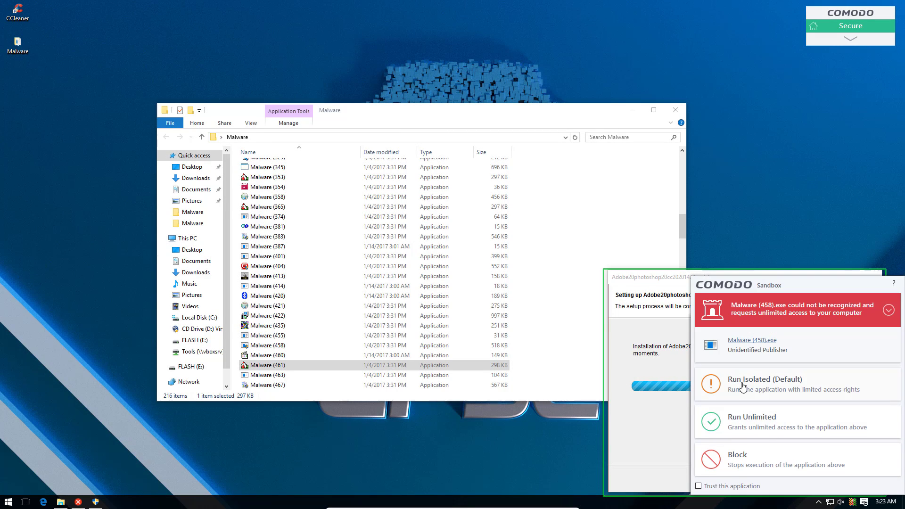
pyautogui.click(743, 386)
pyautogui.click(773, 415)
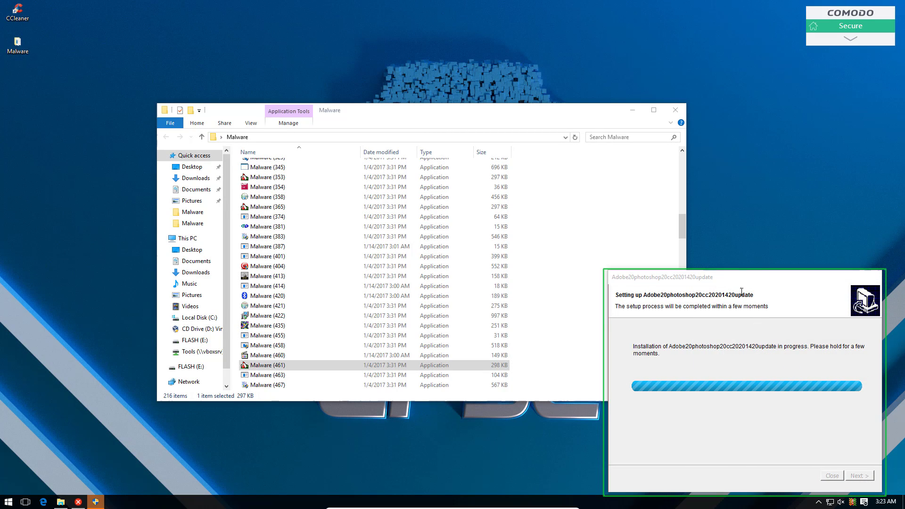
# Run Malware (780), dismiss its startup error, and clean the detected trojan
pyautogui.moveTo(684, 225); pyautogui.dragTo(685, 297)
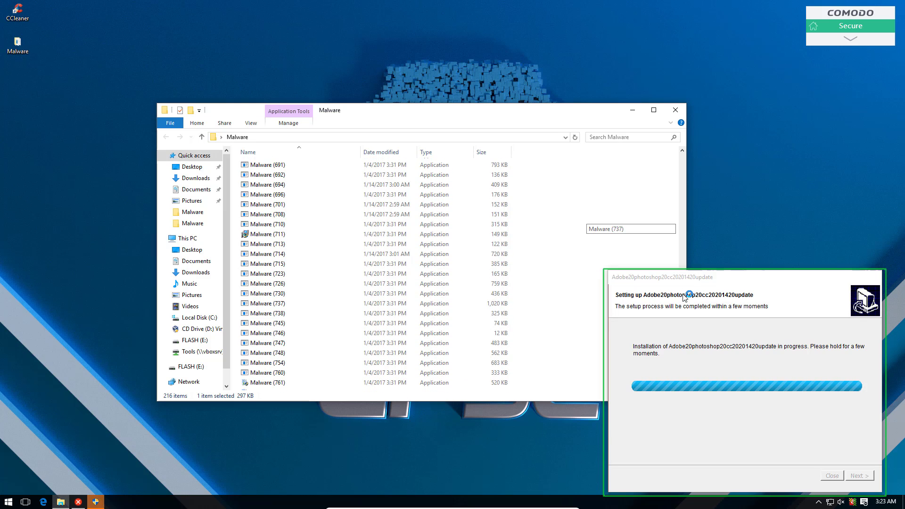
pyautogui.click(257, 273)
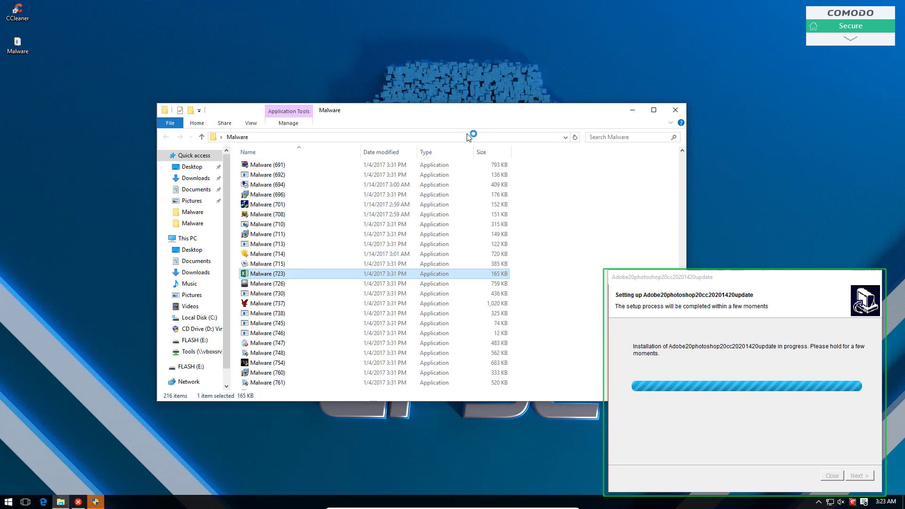
pyautogui.moveTo(454, 112); pyautogui.dragTo(353, 72)
pyautogui.scroll(-3, 386, 208)
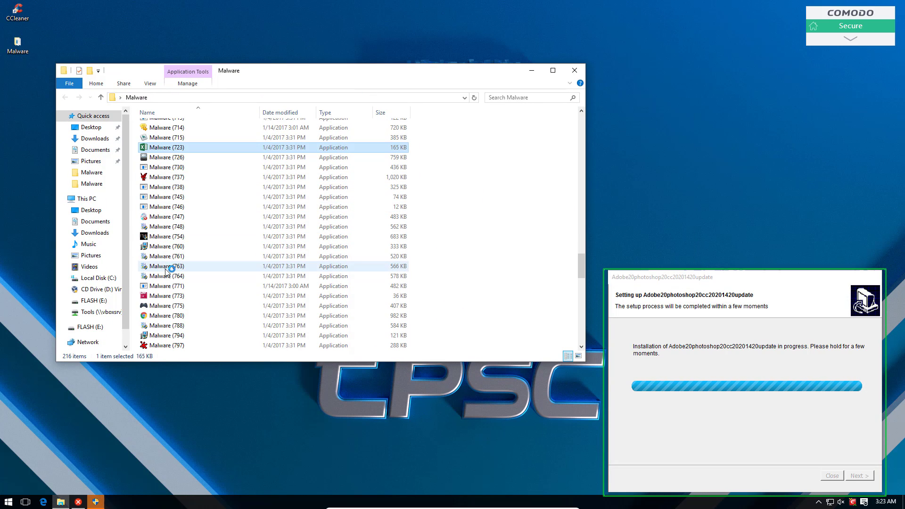
pyautogui.click(170, 168)
pyautogui.scroll(-3, 188, 267)
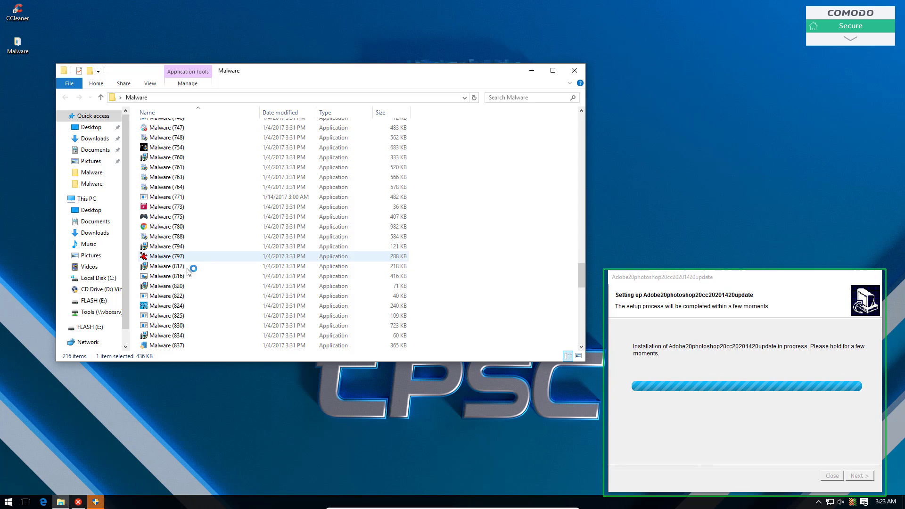
pyautogui.doubleClick(193, 228)
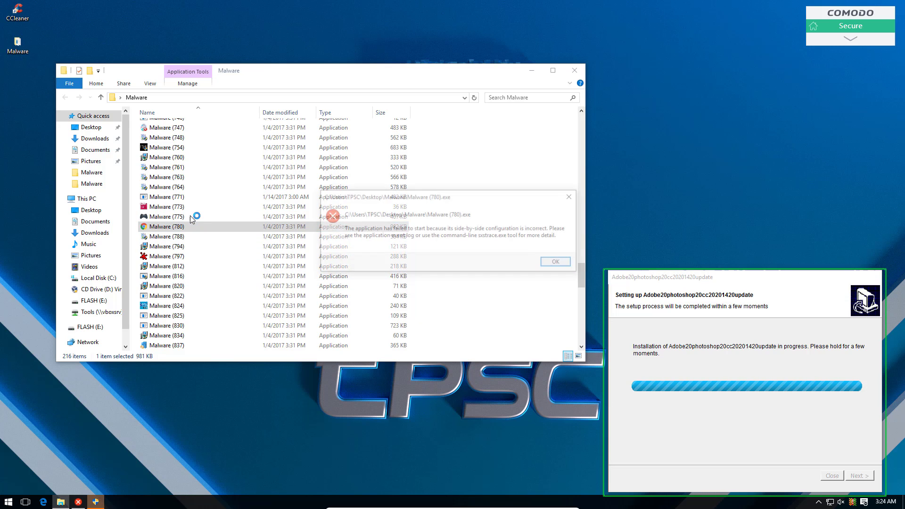
pyautogui.click(555, 261)
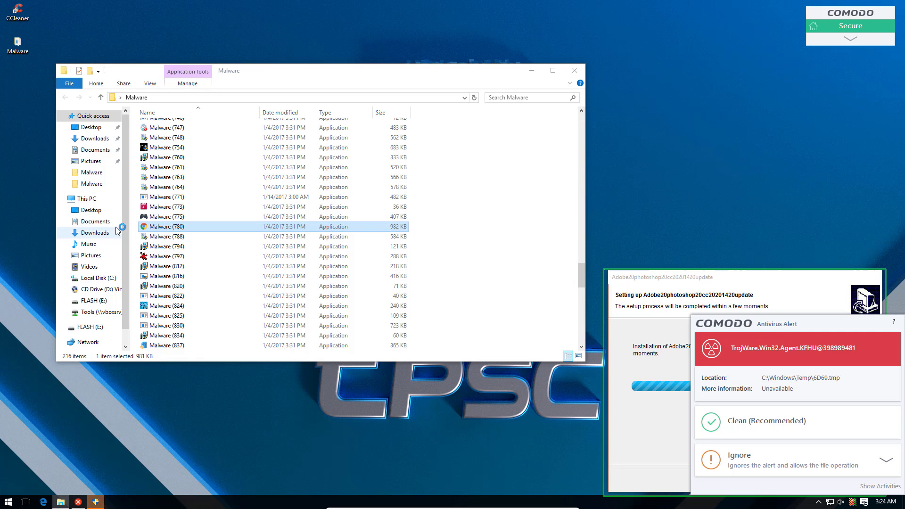
pyautogui.press('Up')
pyautogui.click(731, 424)
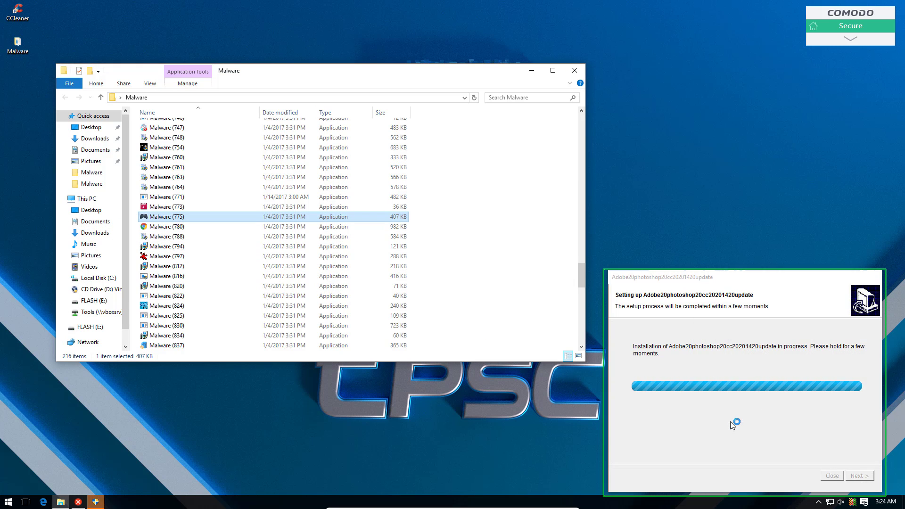
# Run Malware (847) and clean the detected MSIL injector trojan
pyautogui.scroll(-3, 179, 292)
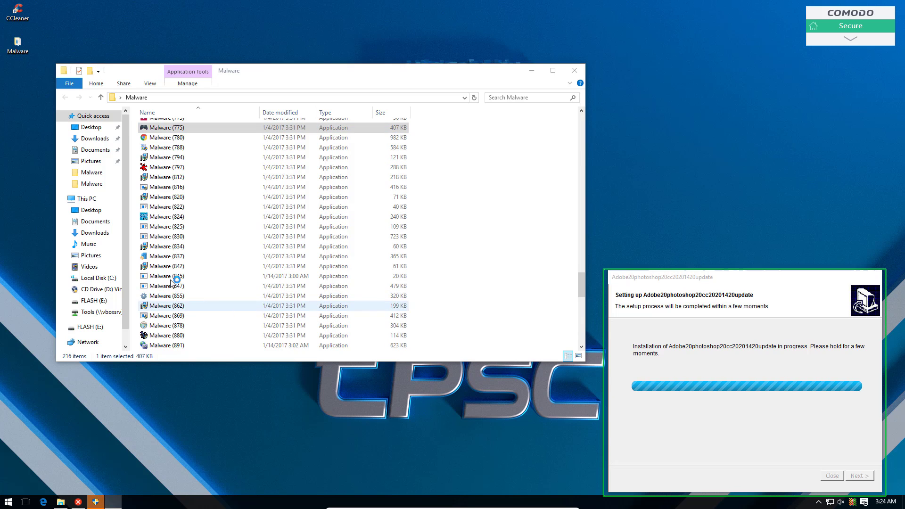
pyautogui.doubleClick(166, 285)
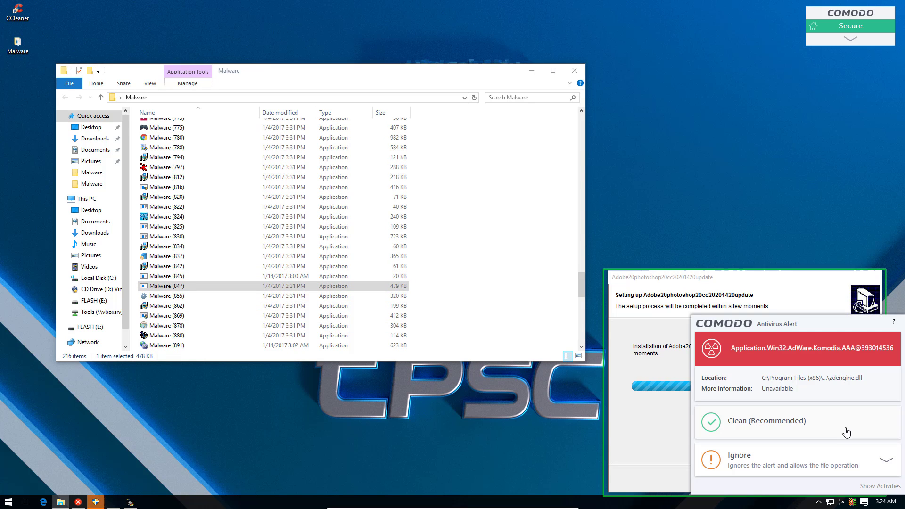
pyautogui.scroll(-1, 178, 317)
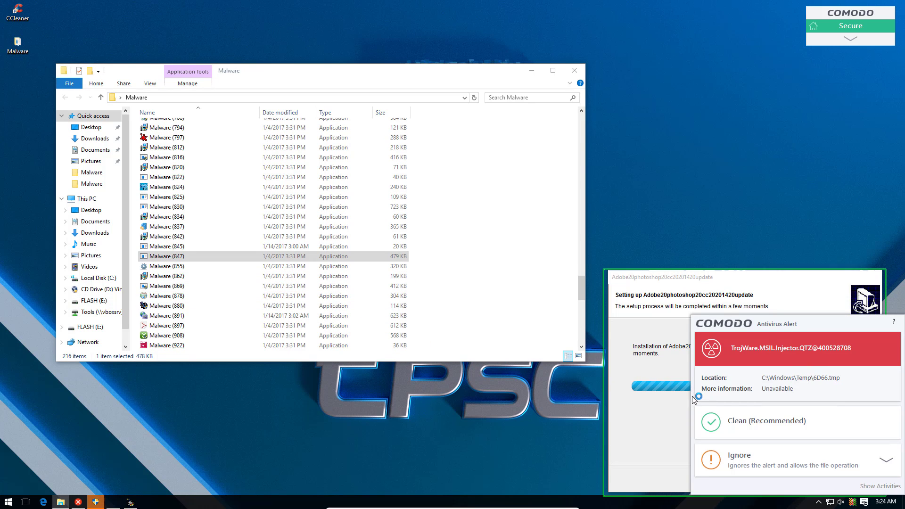
pyautogui.click(750, 428)
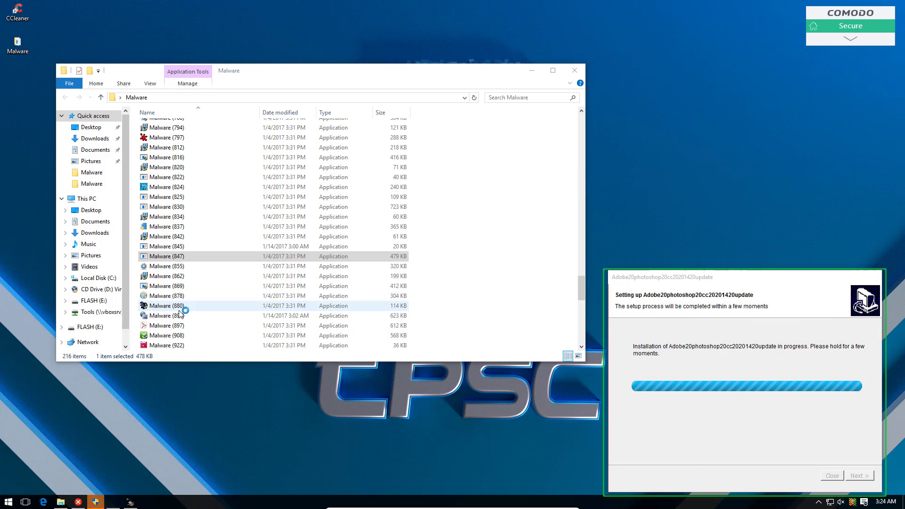
# Run samples 897, 972 and 938, dismissing 972's error and cleaning the Viruscope detection, then launch Malware (943)
pyautogui.doubleClick(167, 326)
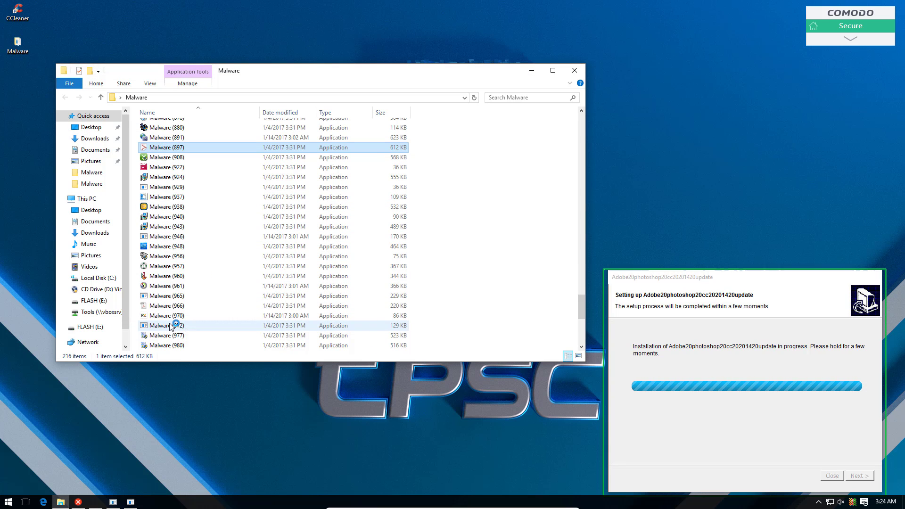
pyautogui.doubleClick(166, 326)
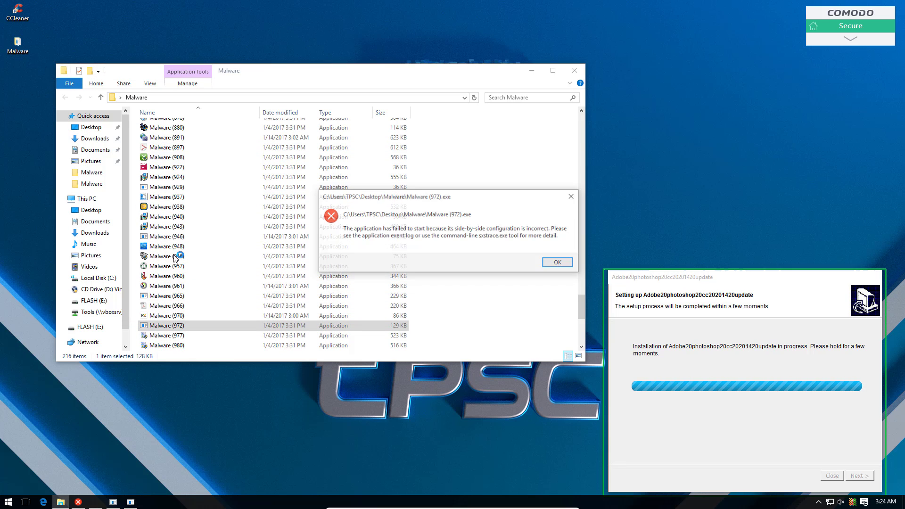
pyautogui.click(558, 263)
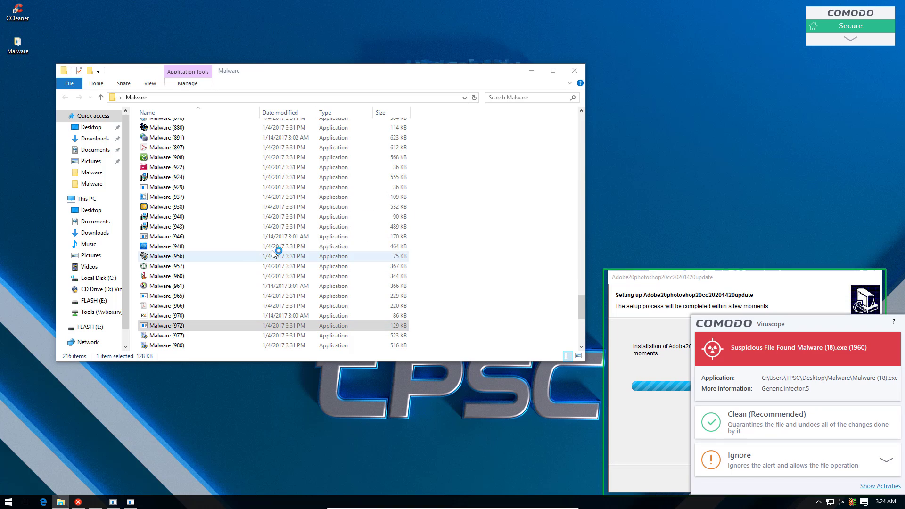
pyautogui.doubleClick(202, 208)
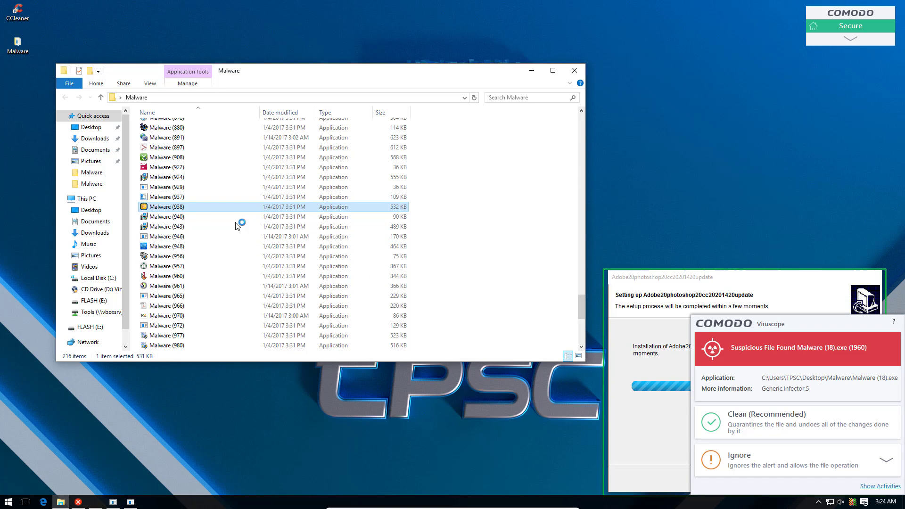
pyautogui.click(743, 422)
pyautogui.doubleClick(166, 228)
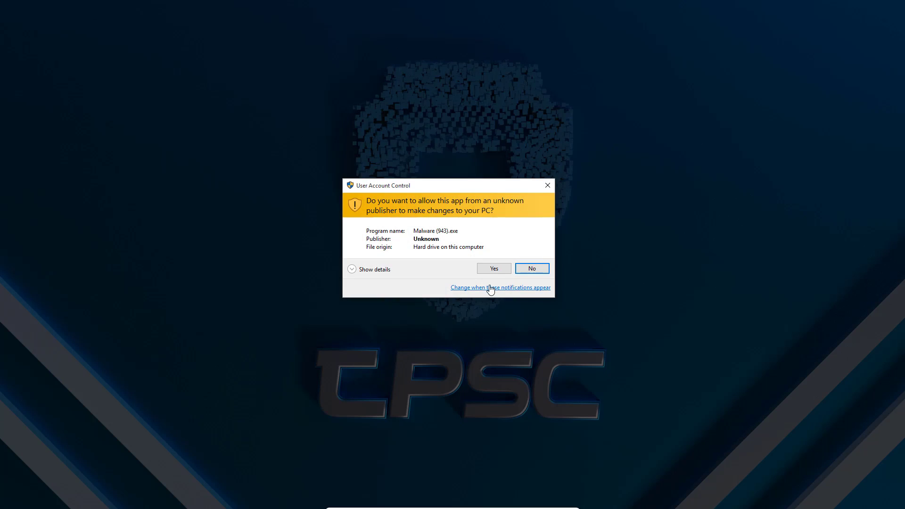
# Allow Malware (943) to elevate, acknowledge its connection error, and close the crashed installer
pyautogui.click(494, 270)
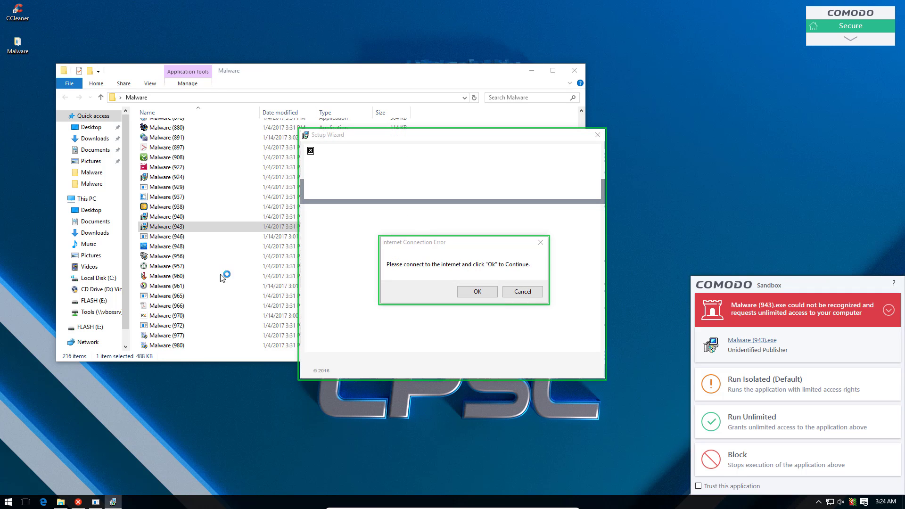
pyautogui.click(476, 292)
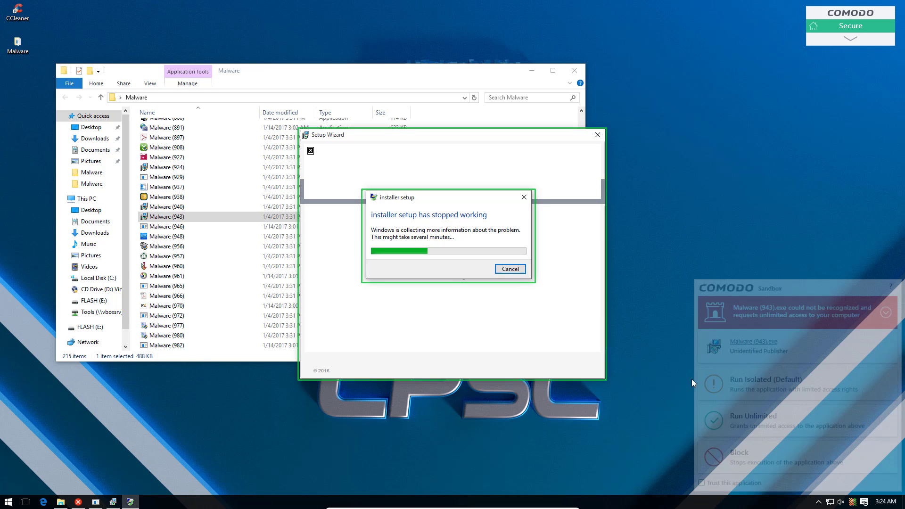
pyautogui.click(165, 276)
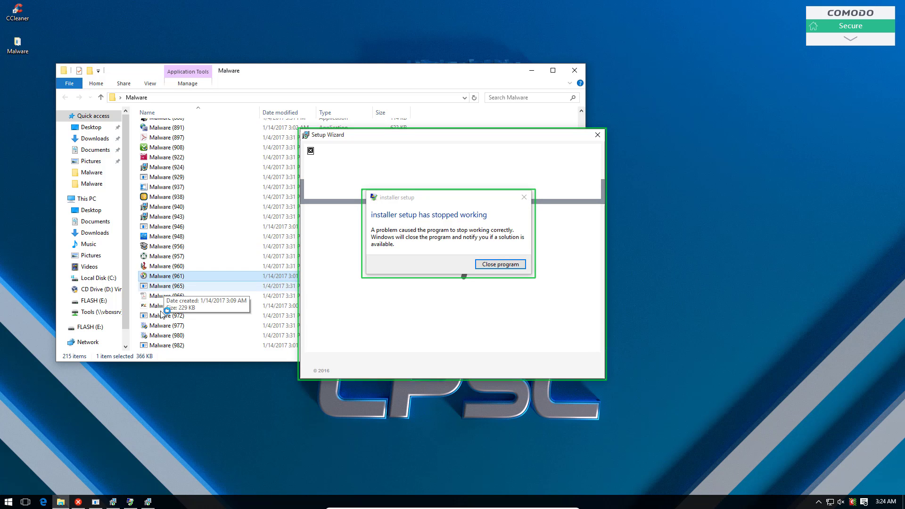
pyautogui.scroll(3, 169, 309)
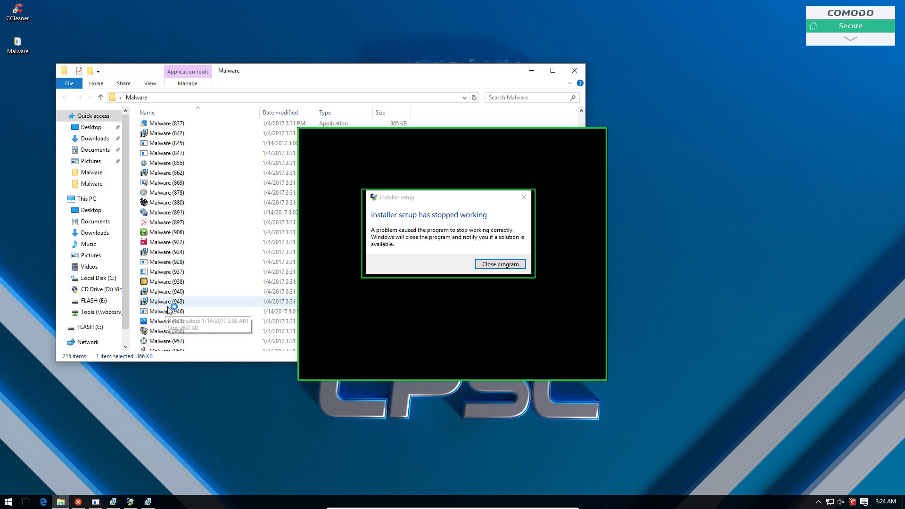
pyautogui.click(503, 265)
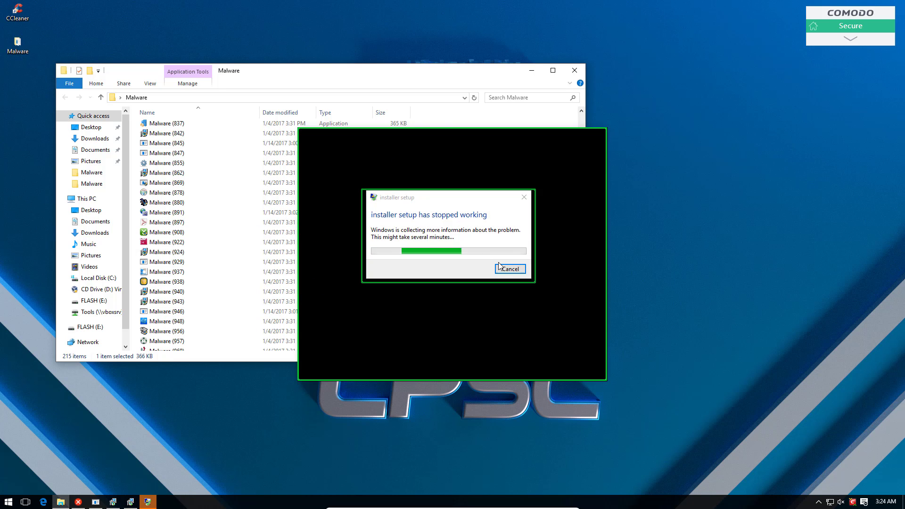
pyautogui.click(499, 266)
# Launch a sample from around Malware (621)/(635), allow its changes, and dismiss the NSIS and run-time errors
pyautogui.scroll(4, 217, 226)
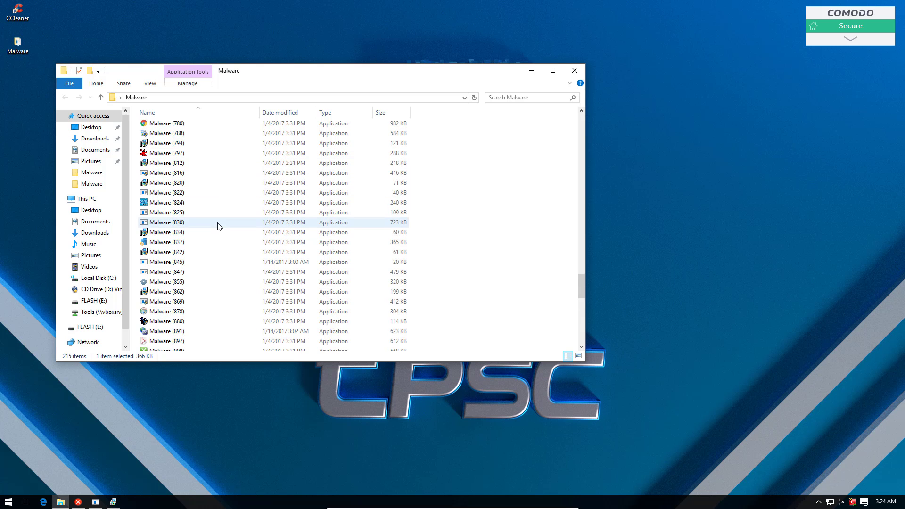
pyautogui.scroll(15, 218, 227)
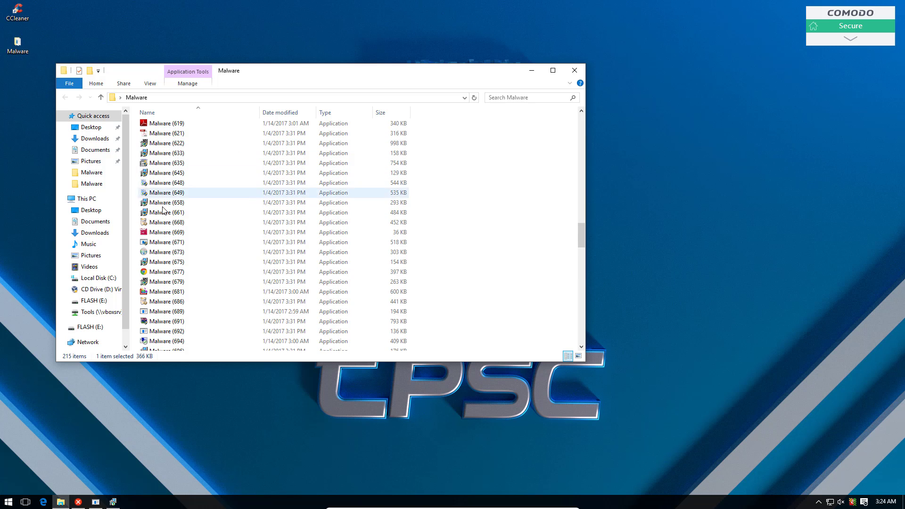
pyautogui.click(175, 165)
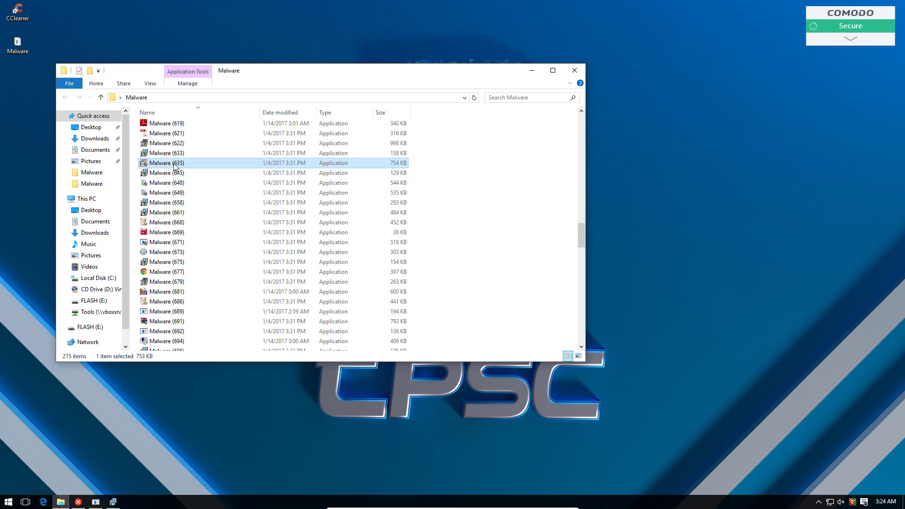
pyautogui.click(217, 134)
pyautogui.scroll(4, 204, 164)
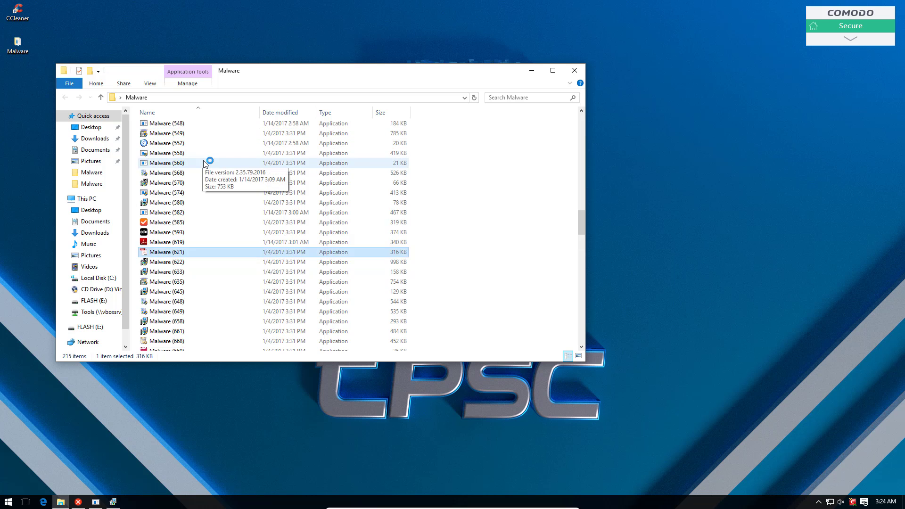
pyautogui.scroll(3, 204, 164)
pyautogui.click(164, 331)
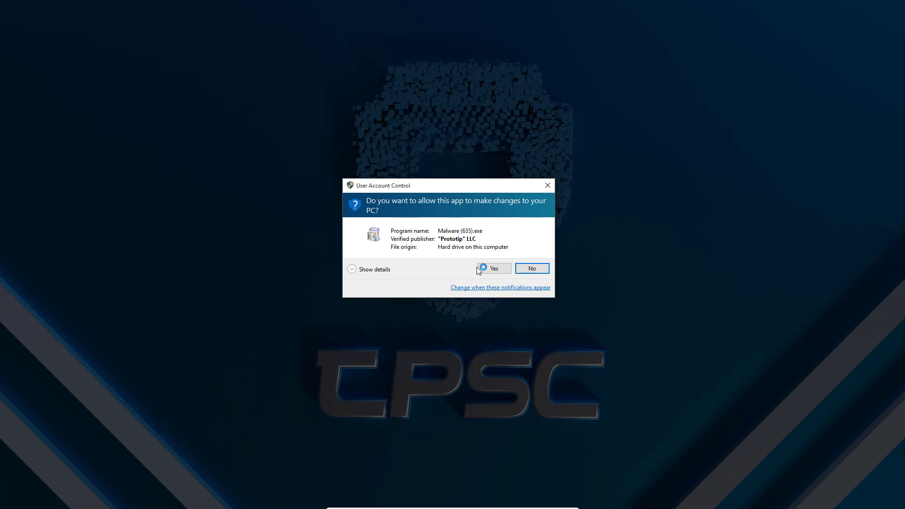
pyautogui.click(479, 268)
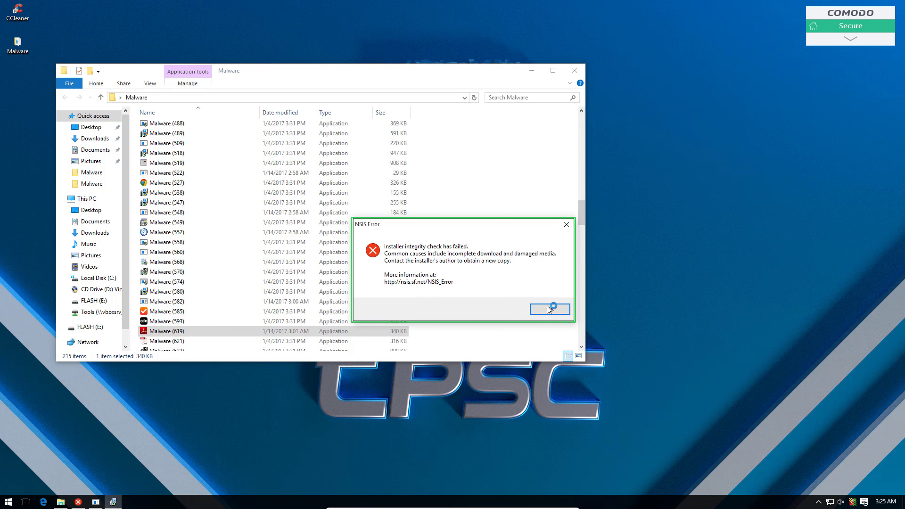
pyautogui.click(549, 308)
pyautogui.click(472, 288)
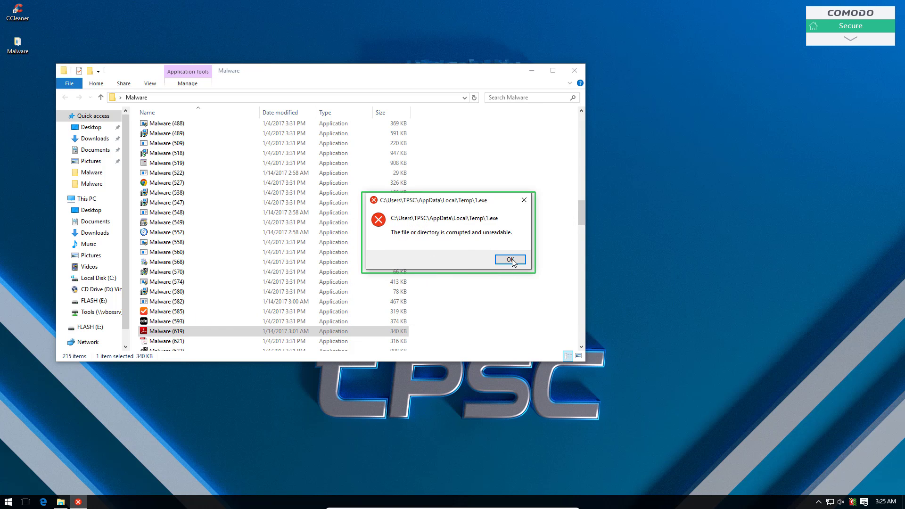
# Run the flagged file isolated in the sandbox and dismiss the repeated 1.exe errors
pyautogui.click(727, 384)
pyautogui.click(511, 258)
pyautogui.click(510, 259)
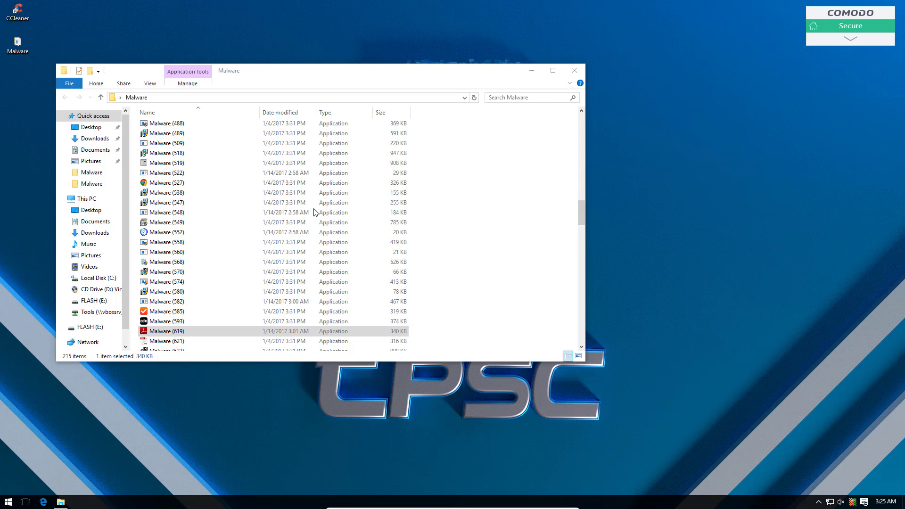
# Run Malware (560), then pick samples (326) and the Malware (8) script
pyautogui.doubleClick(157, 253)
pyautogui.scroll(10, 189, 234)
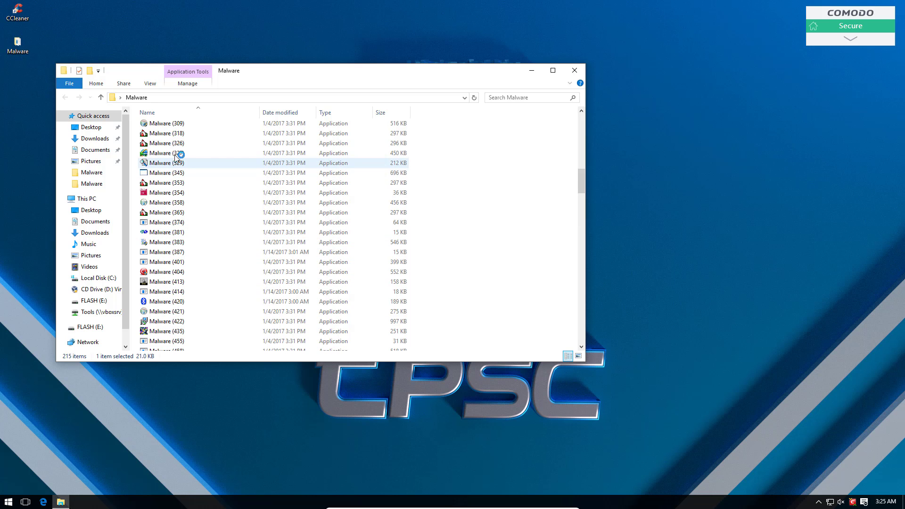
pyautogui.click(183, 143)
pyautogui.scroll(5, 233, 211)
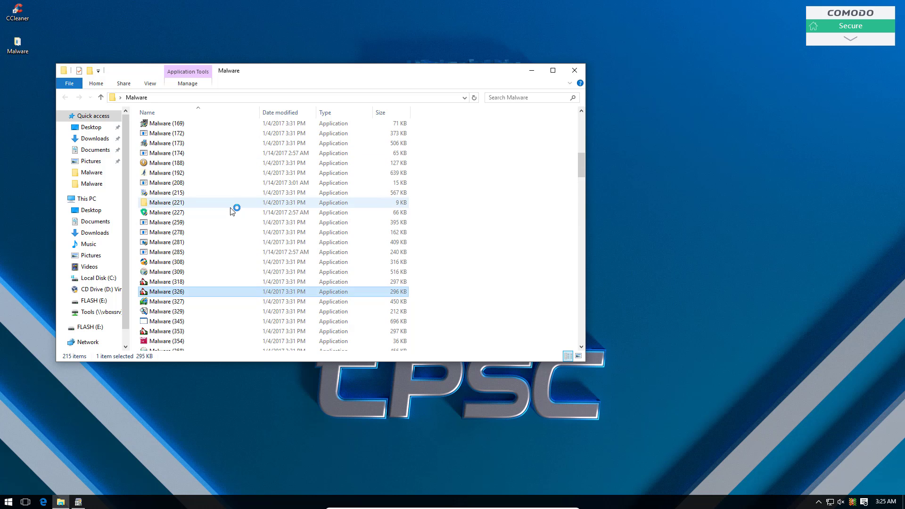
pyautogui.scroll(12, 232, 210)
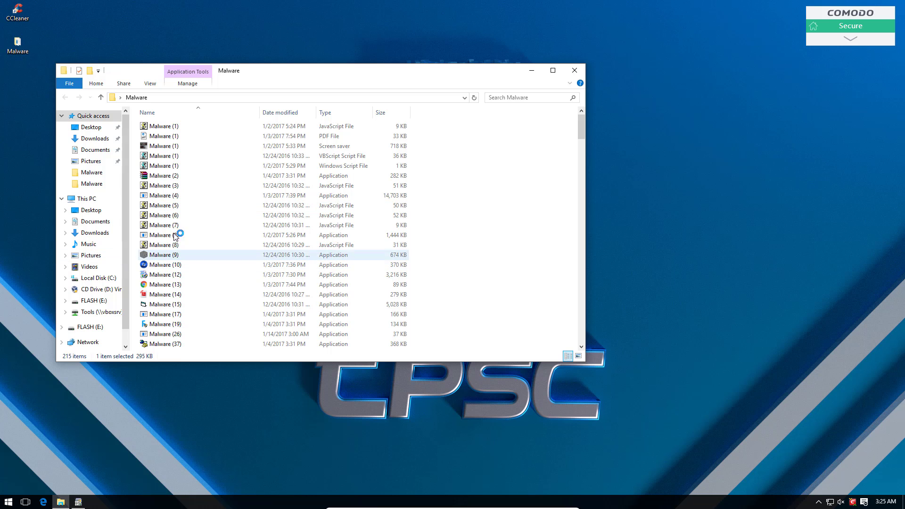
pyautogui.click(163, 255)
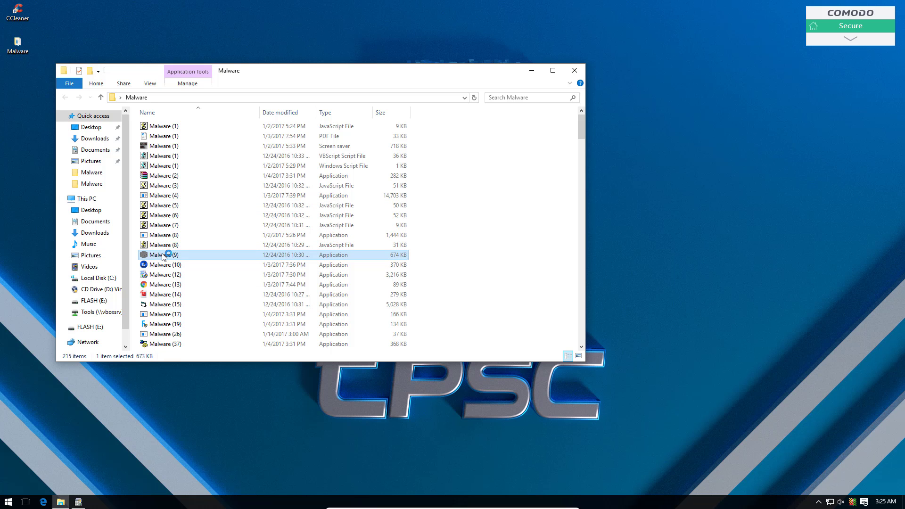
pyautogui.press('Up')
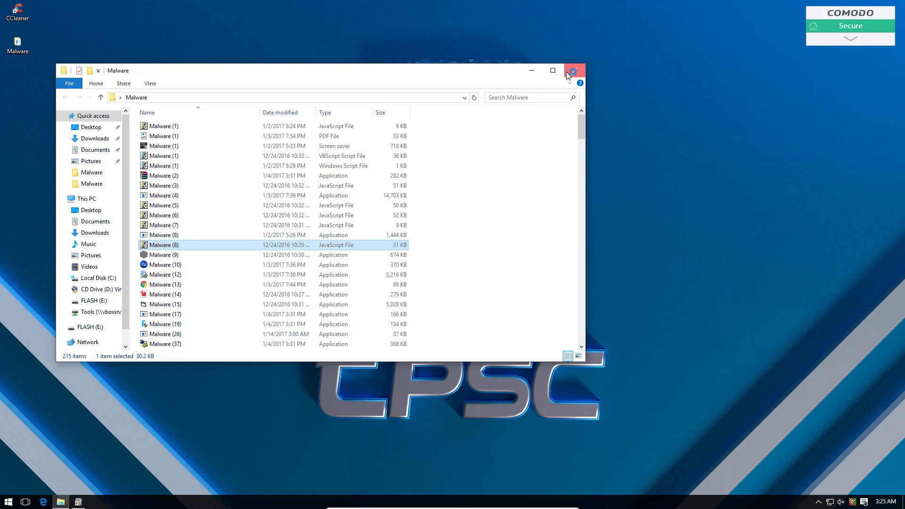
# Close the Malware folder, dismiss the file-not-found and Script Host errors, and clean TrojWare.MSIL.Agent
pyautogui.click(572, 71)
pyautogui.click(460, 283)
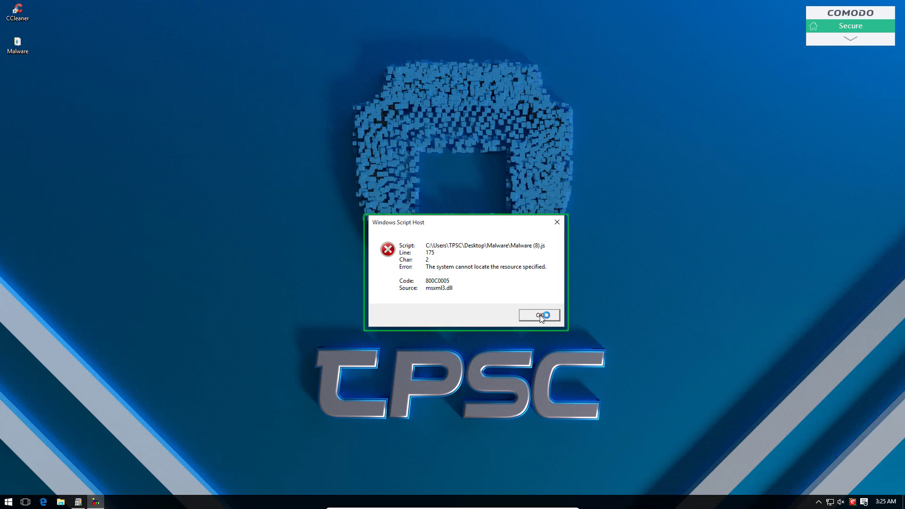
pyautogui.click(541, 315)
pyautogui.click(477, 286)
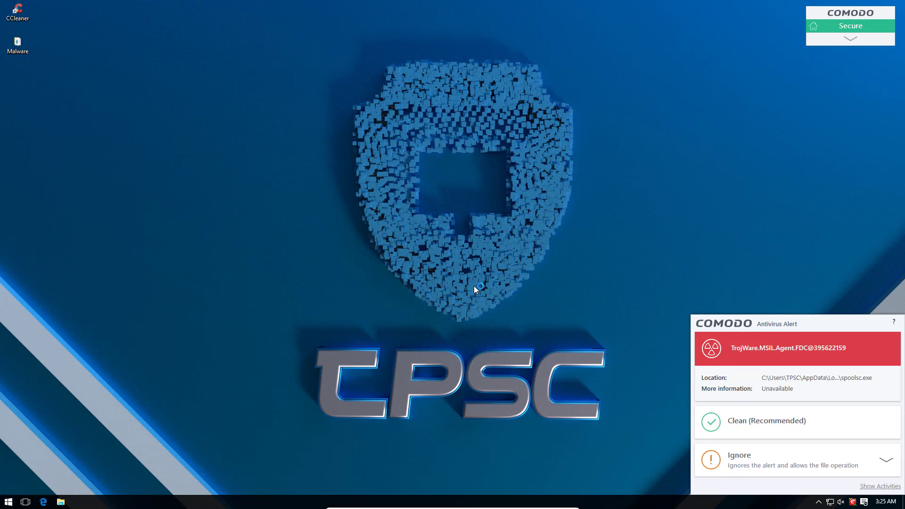
pyautogui.click(726, 418)
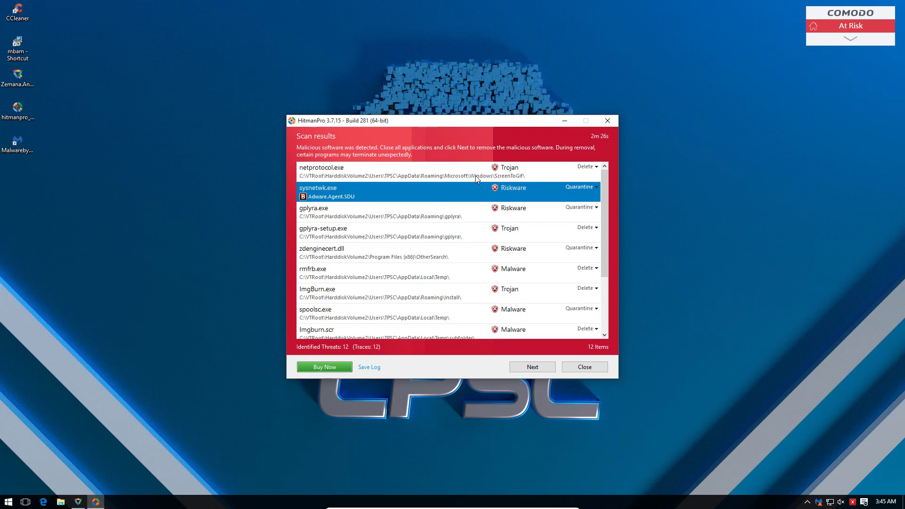
# Inspect netprotocol.exe's detection names and scroll HitmanPro's 12 threats, then bring up Zemana
pyautogui.click(476, 176)
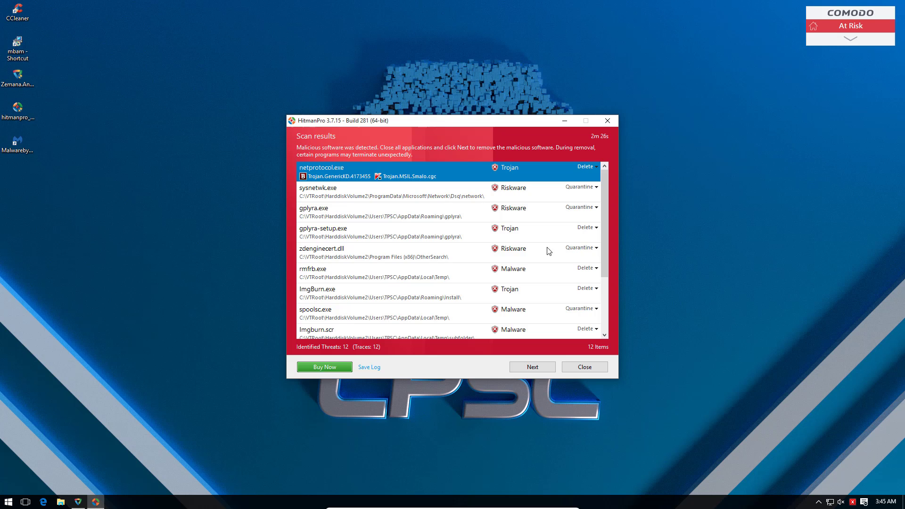
pyautogui.scroll(-2, 598, 326)
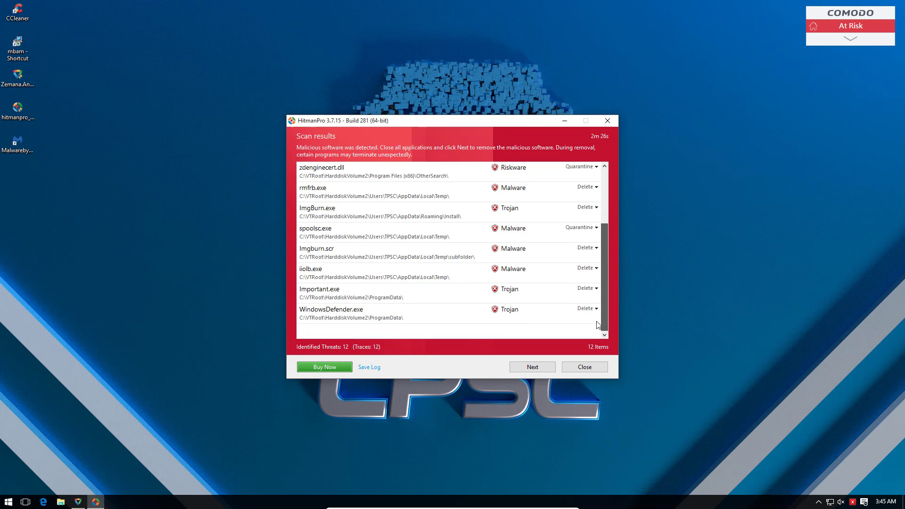
pyautogui.moveTo(606, 262); pyautogui.dragTo(617, 208)
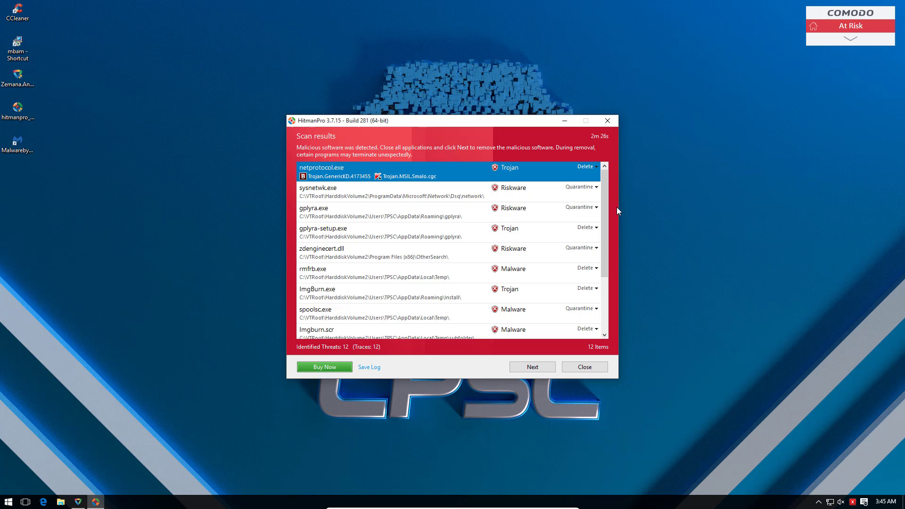
pyautogui.click(77, 501)
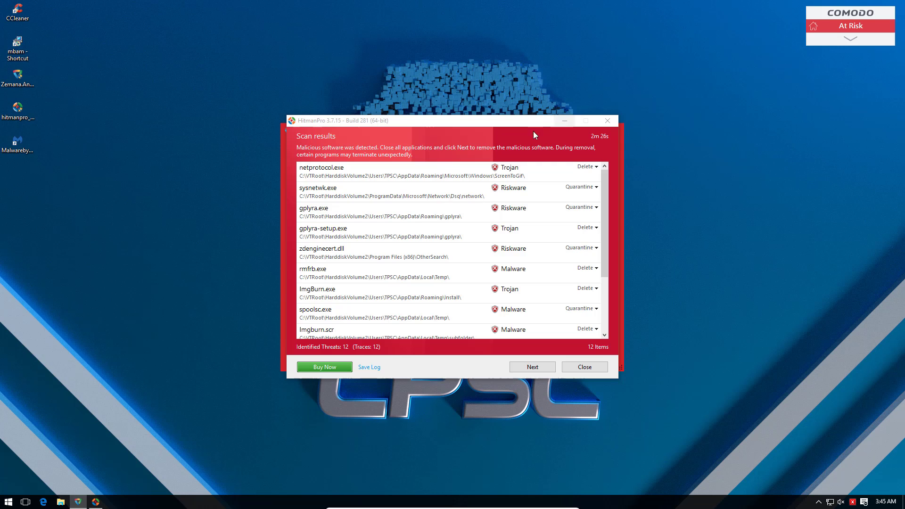
# Move HitmanPro aside, close Zemana after its NlaSvc Manual Proxies result, and open Comodo from the tray
pyautogui.click(564, 123)
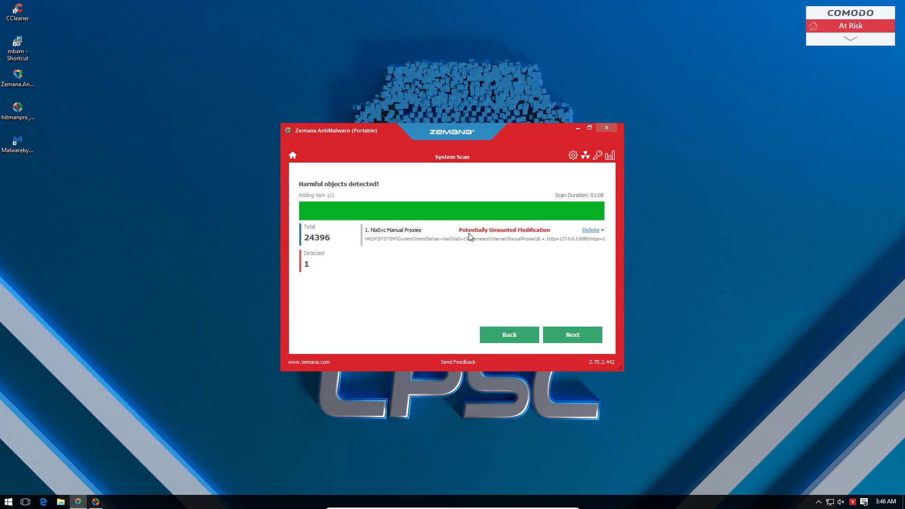
pyautogui.click(607, 128)
pyautogui.click(853, 503)
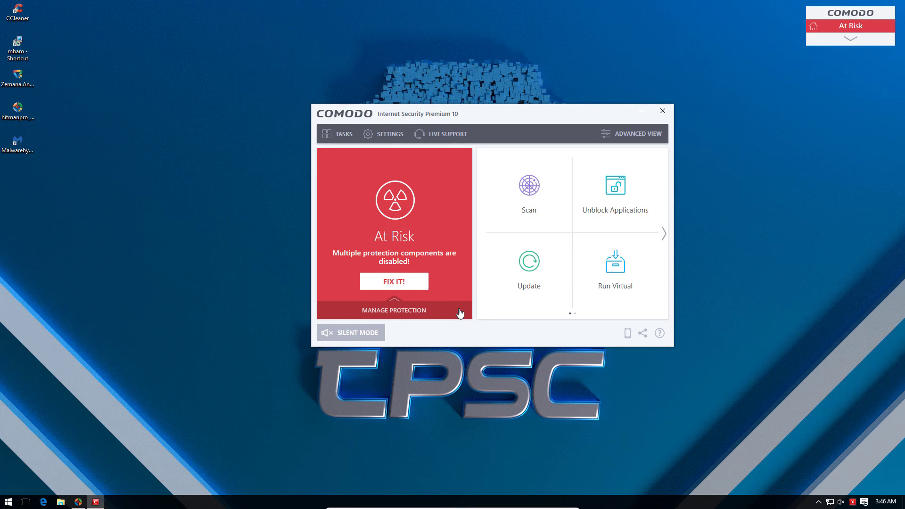
# Reset the sandbox via Sandbox Tasks with Erase Changes, confirm success, and close Comodo's window
pyautogui.click(665, 205)
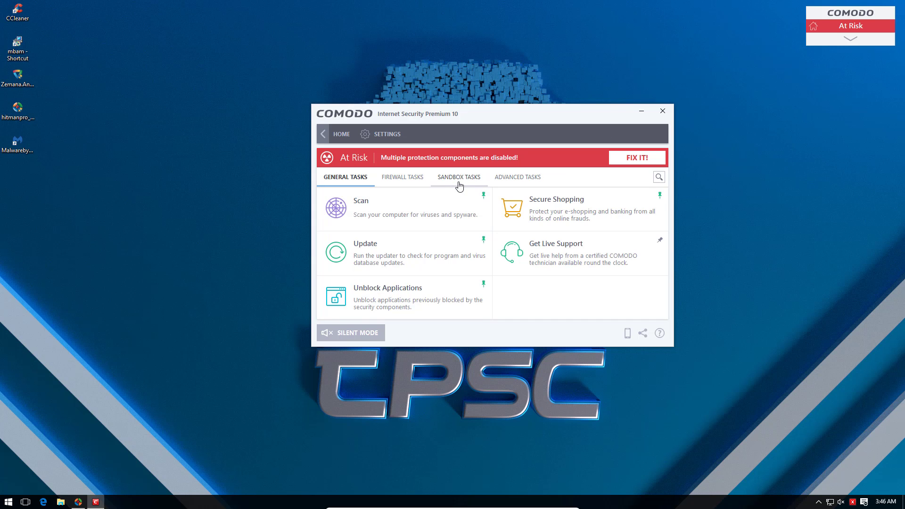
pyautogui.click(457, 178)
pyautogui.click(380, 294)
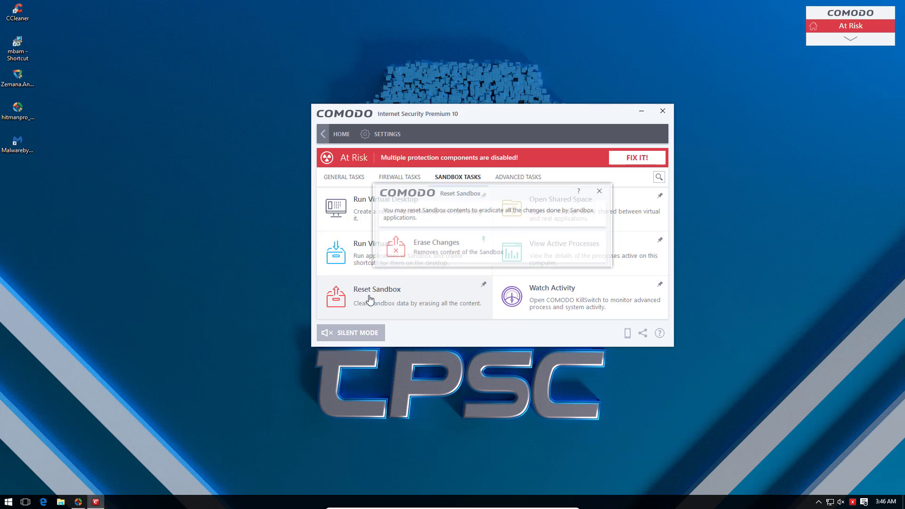
pyautogui.click(420, 250)
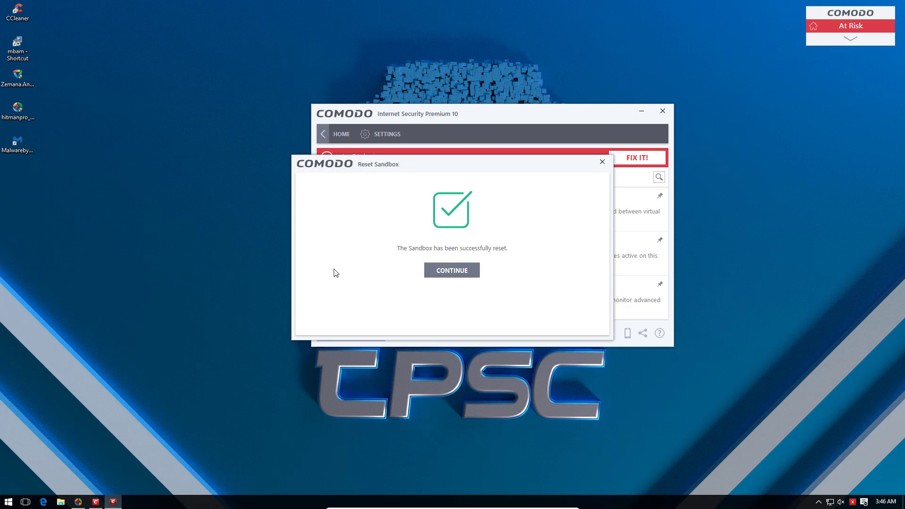
pyautogui.click(451, 270)
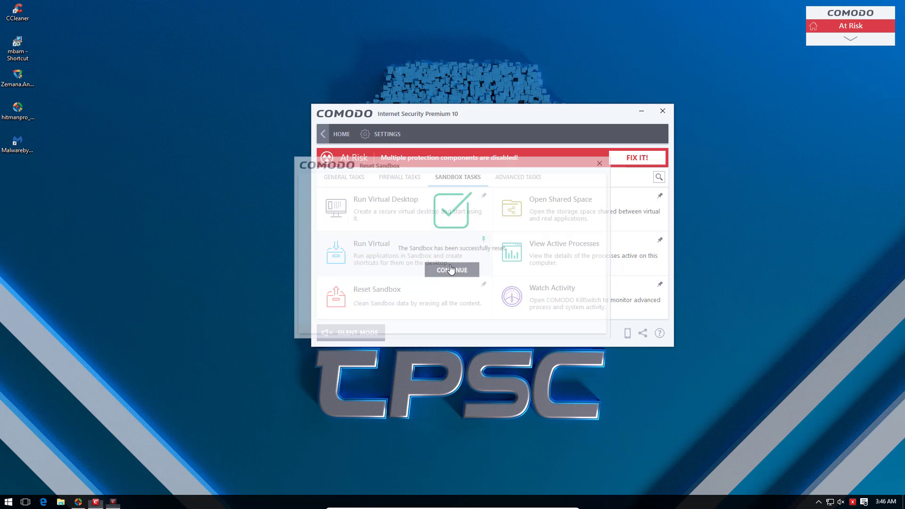
pyautogui.click(663, 111)
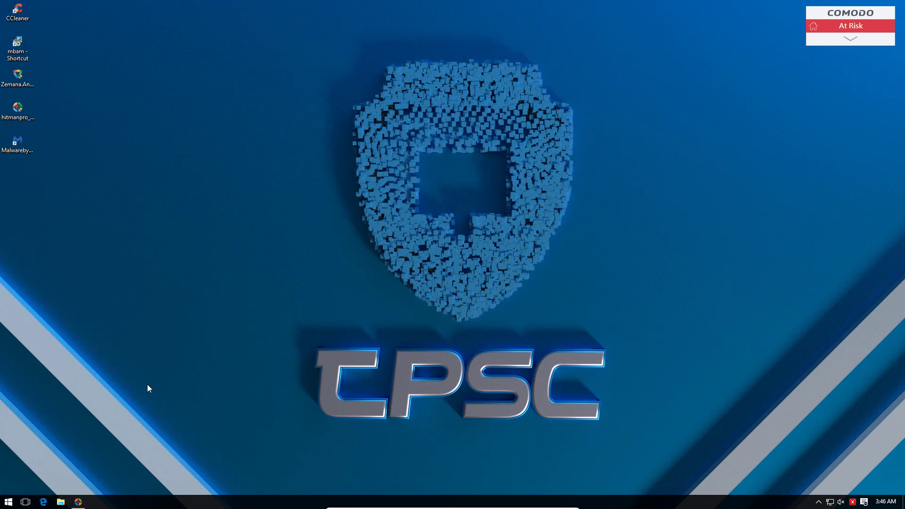
# Restore HitmanPro from the taskbar and close its 12-threat scan results window
pyautogui.doubleClick(78, 501)
pyautogui.click(78, 502)
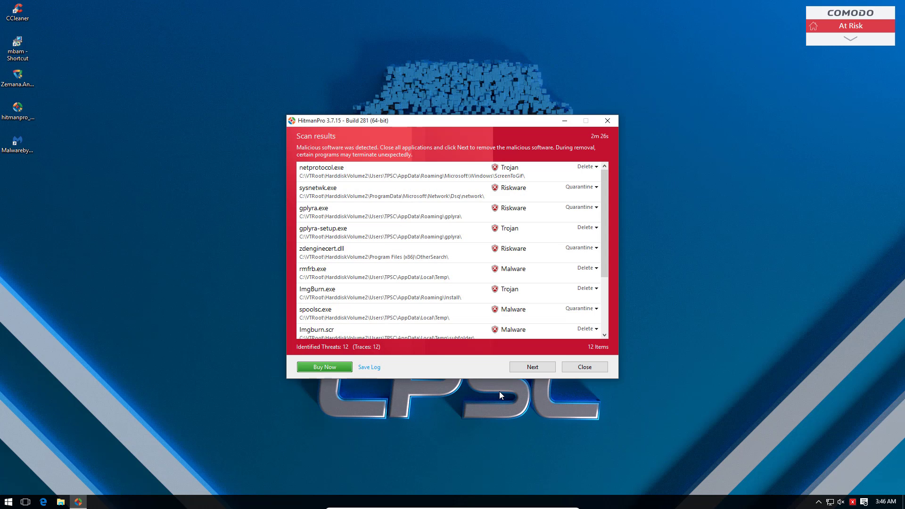
pyautogui.click(586, 366)
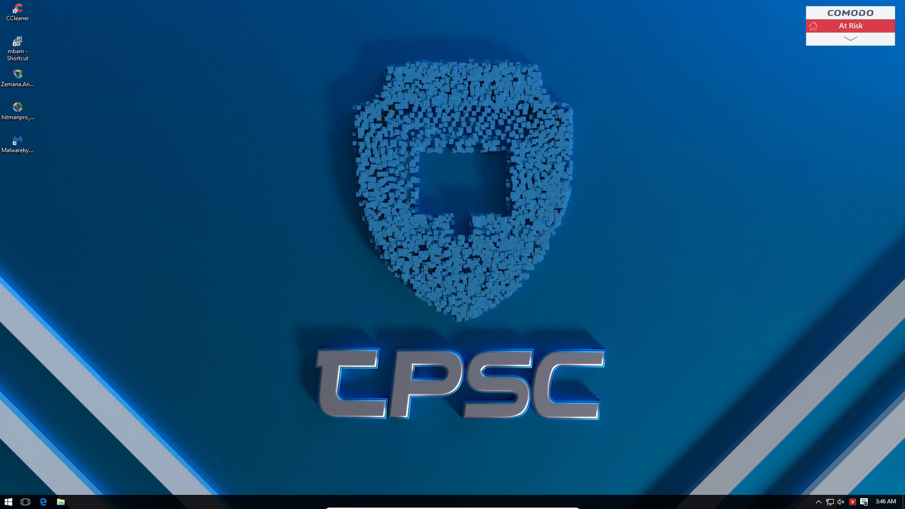